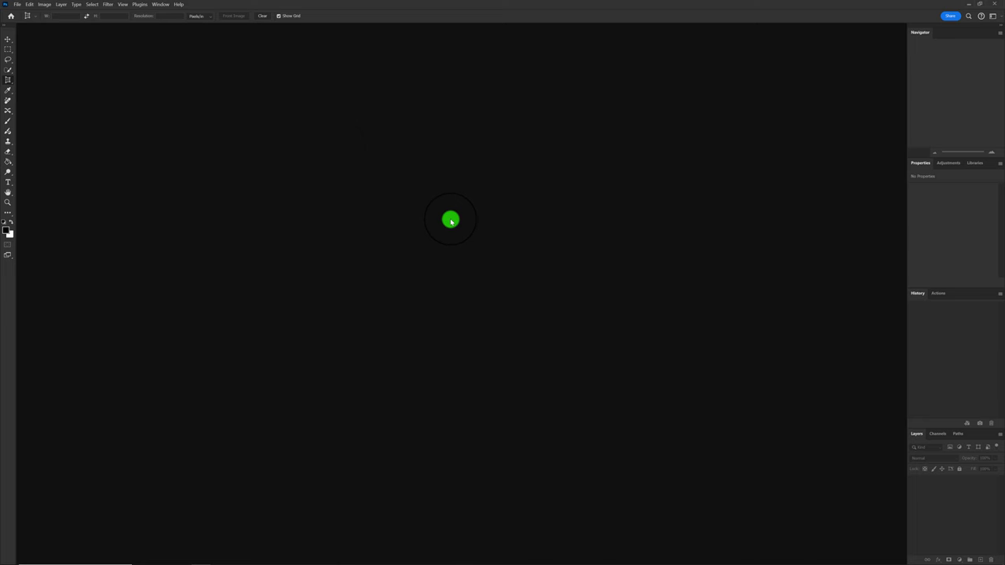
# Step: Check the installed Camera Raw plugin version (16.3) under Help > About Plugins
pyautogui.click(179, 5)
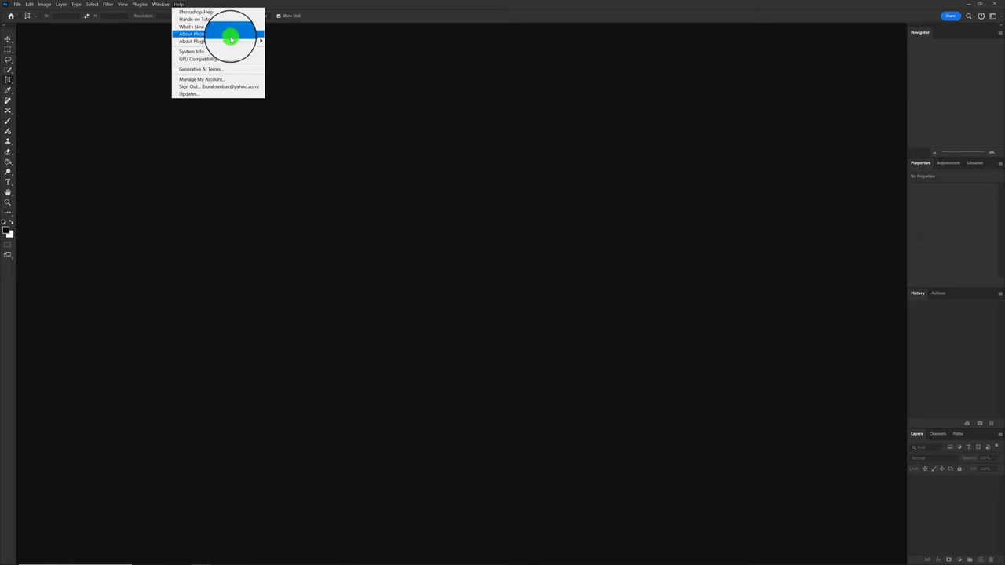
pyautogui.moveTo(204, 41)
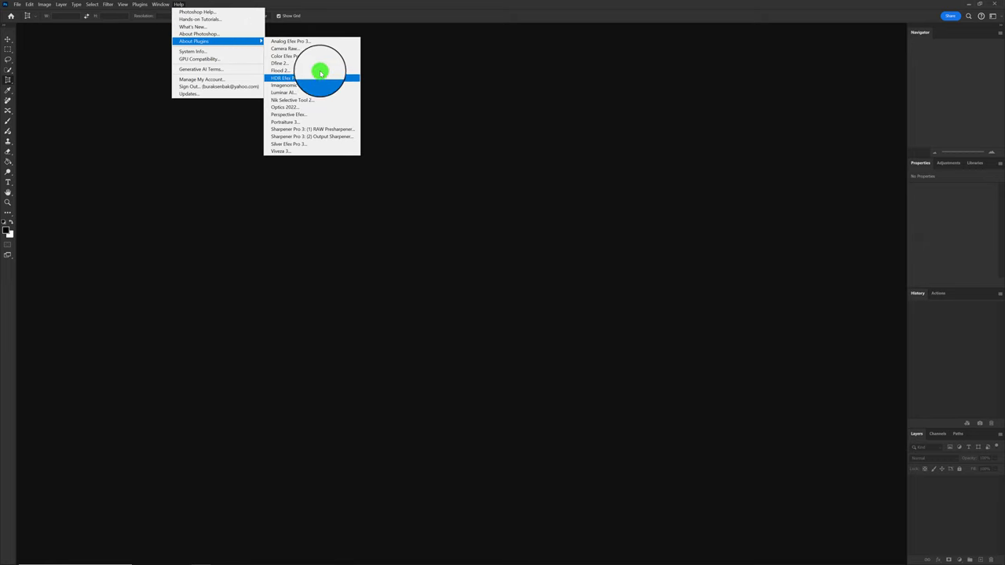
pyautogui.click(316, 52)
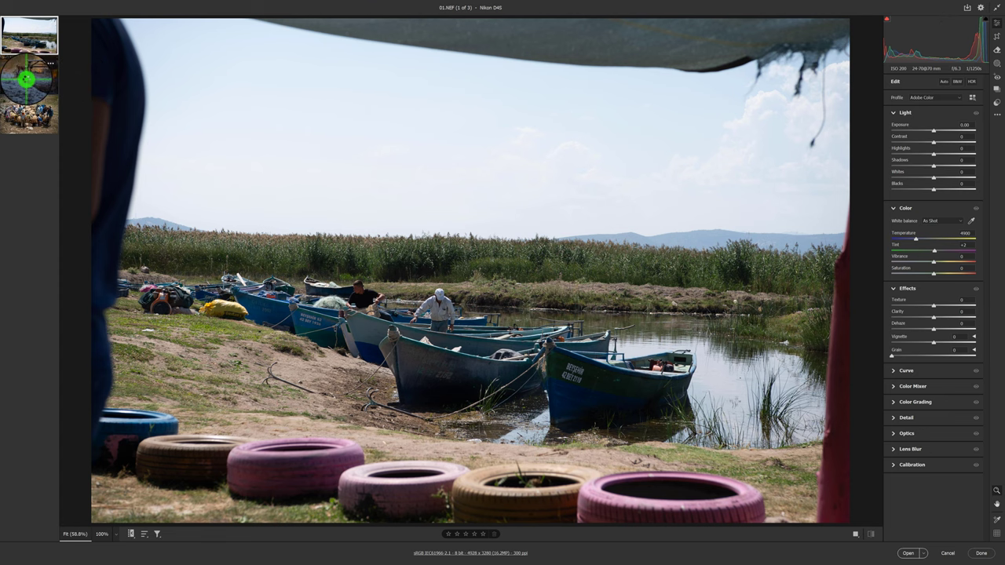
pyautogui.click(26, 78)
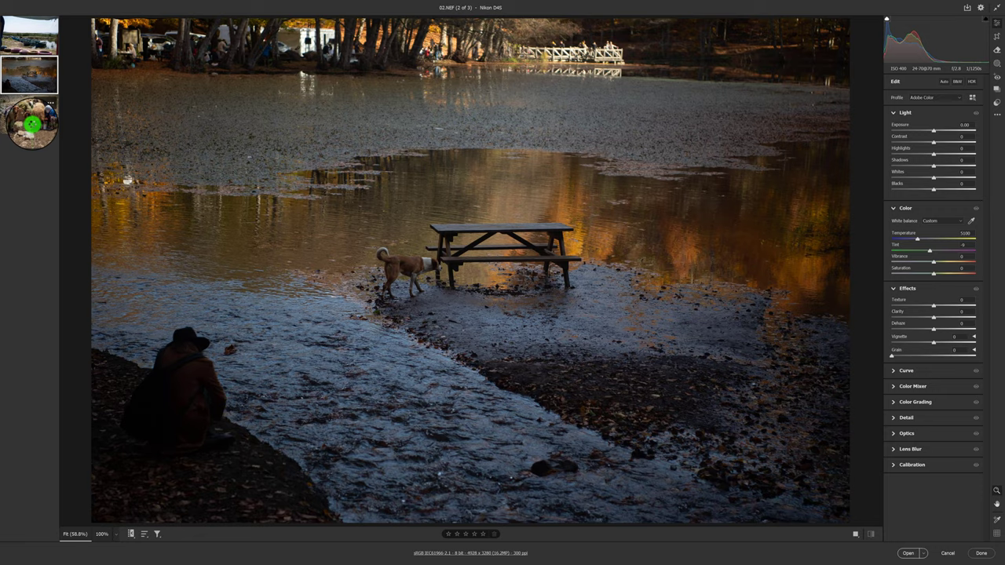
pyautogui.click(31, 123)
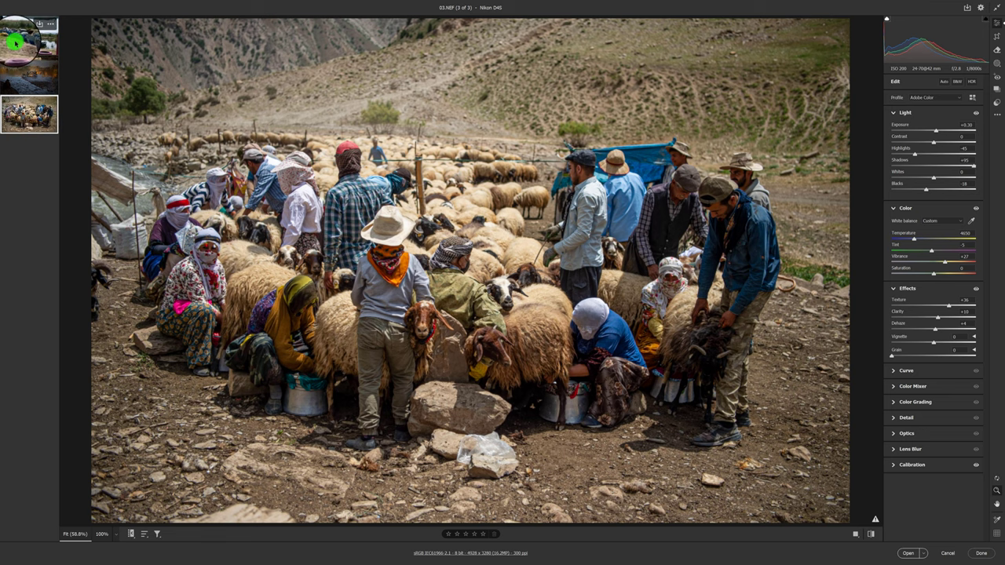
pyautogui.click(16, 39)
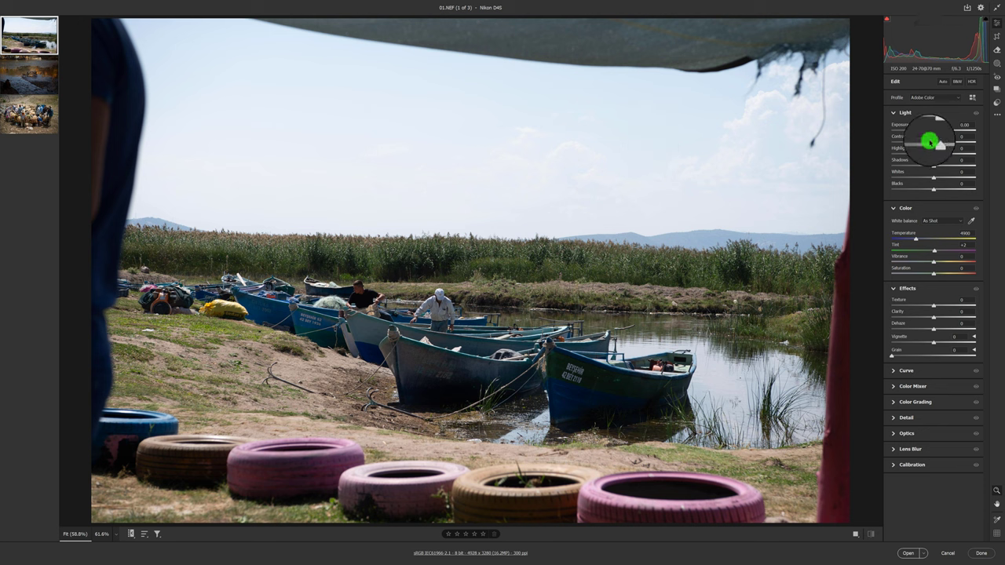
# Step: Set Exposure -0.30, Highlights -80, Whites -38, Shadows +26 and Blacks -13 on the boats photo
pyautogui.moveTo(934, 131); pyautogui.dragTo(931, 132)
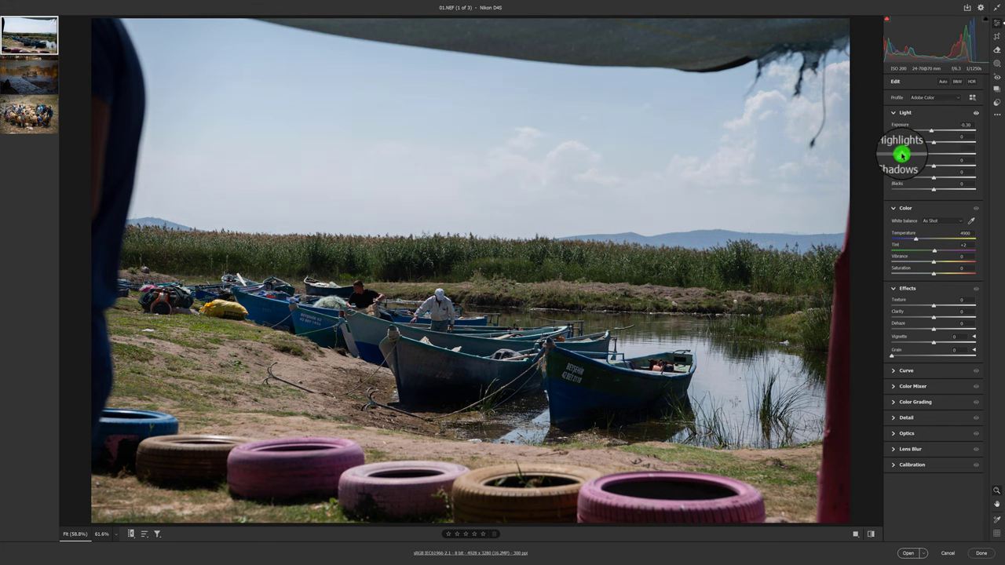
pyautogui.moveTo(933, 154); pyautogui.dragTo(870, 149)
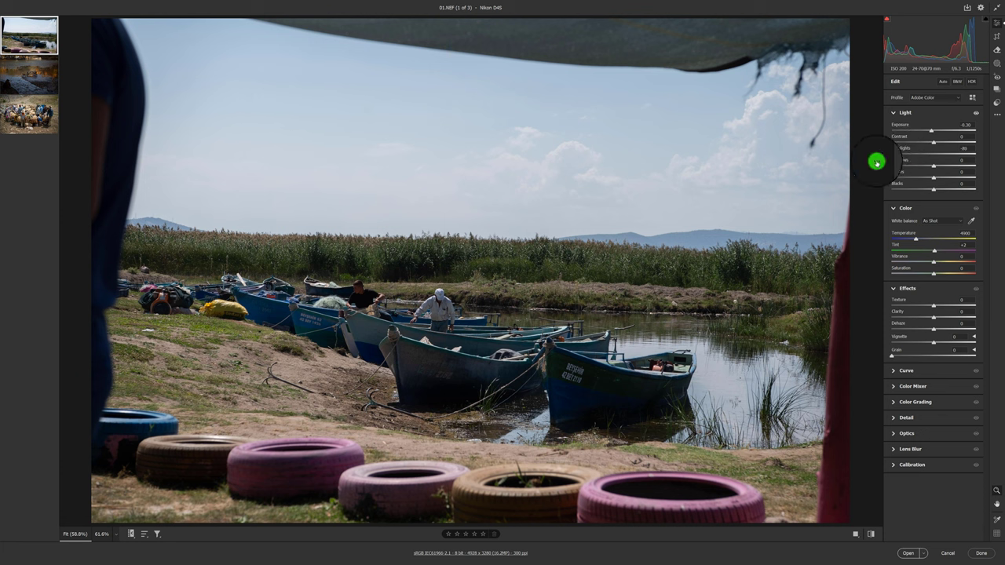
pyautogui.moveTo(934, 179); pyautogui.dragTo(917, 178)
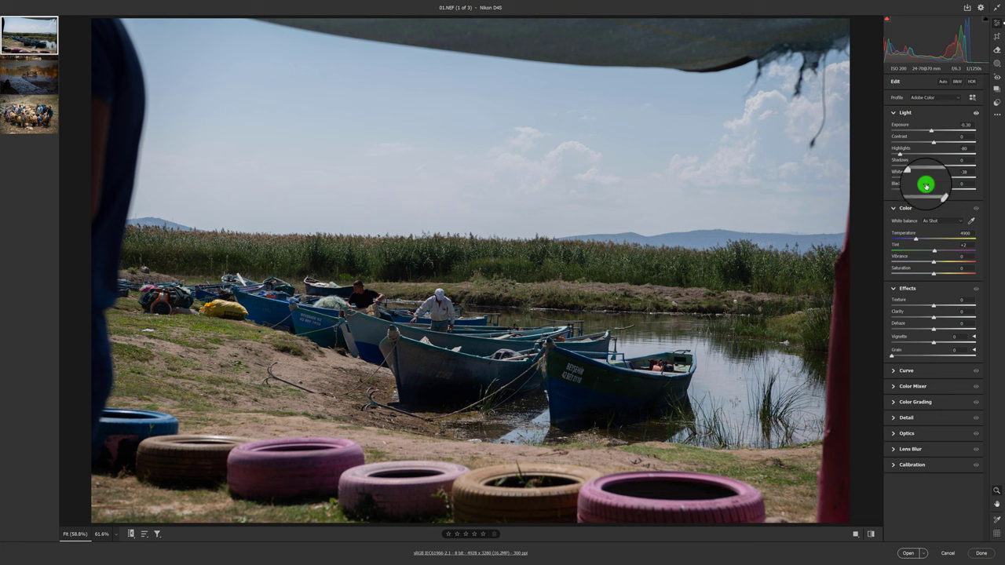
pyautogui.moveTo(934, 166); pyautogui.dragTo(944, 164)
pyautogui.click(932, 190)
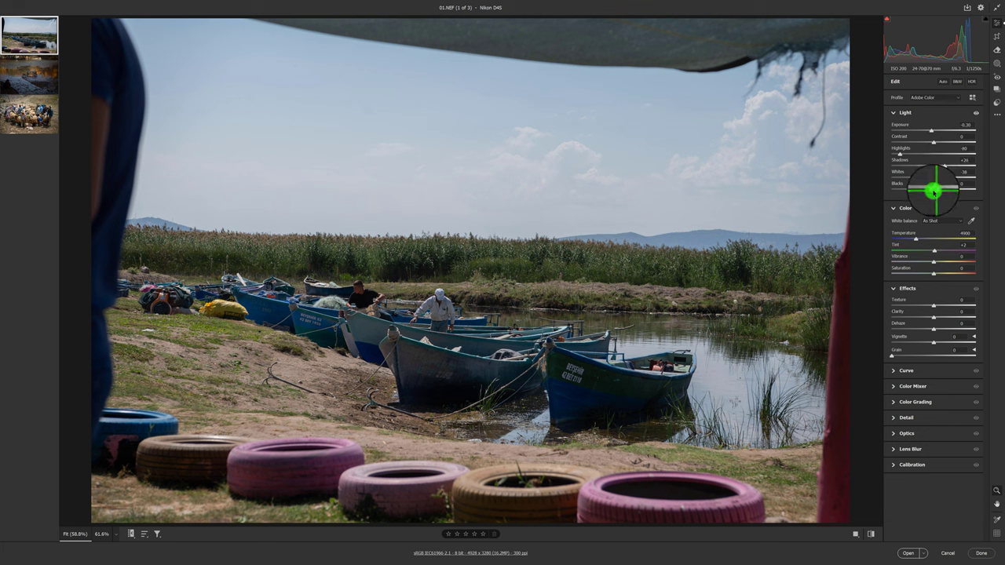
pyautogui.moveTo(932, 190); pyautogui.dragTo(928, 190)
pyautogui.click(930, 222)
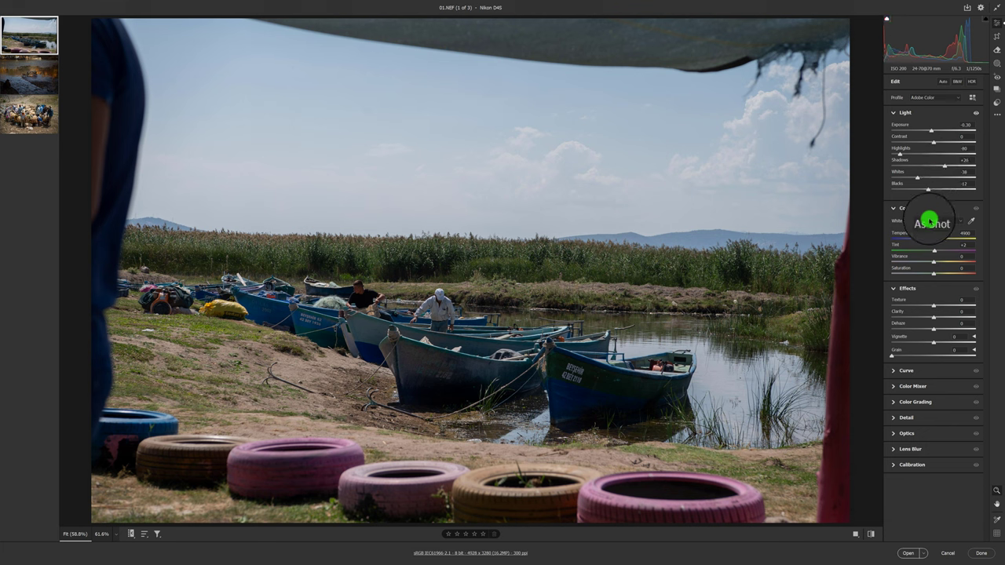
pyautogui.click(971, 222)
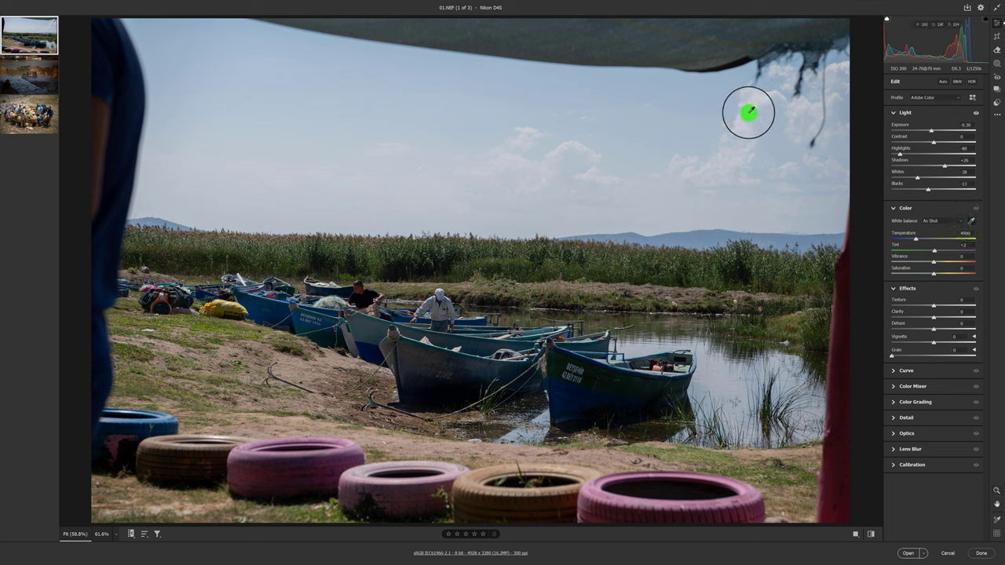
# Step: Sample white balance from the sky, then set Texture +20, Clarity +9 and Dehaze +8
pyautogui.click(749, 111)
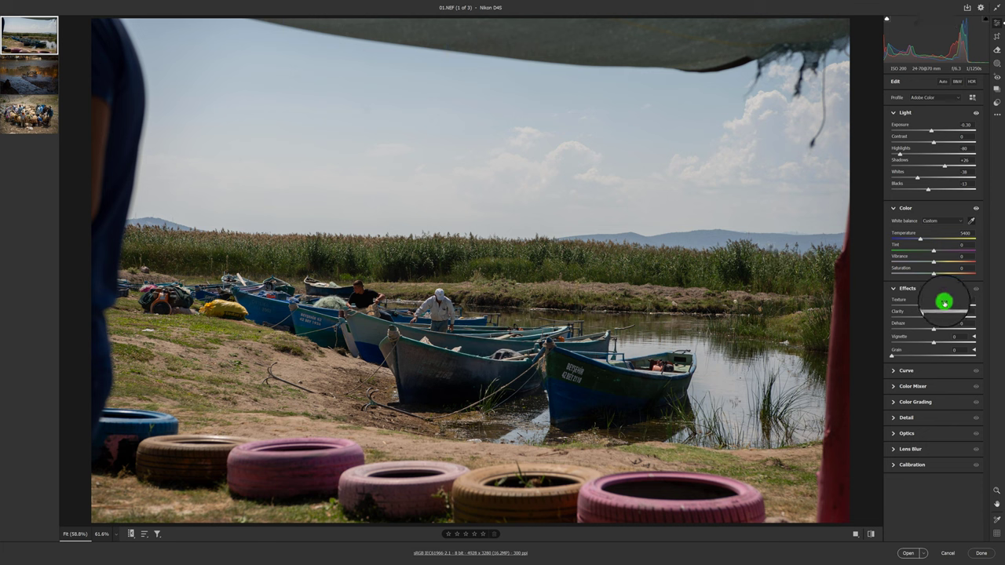
pyautogui.moveTo(939, 305); pyautogui.dragTo(938, 319)
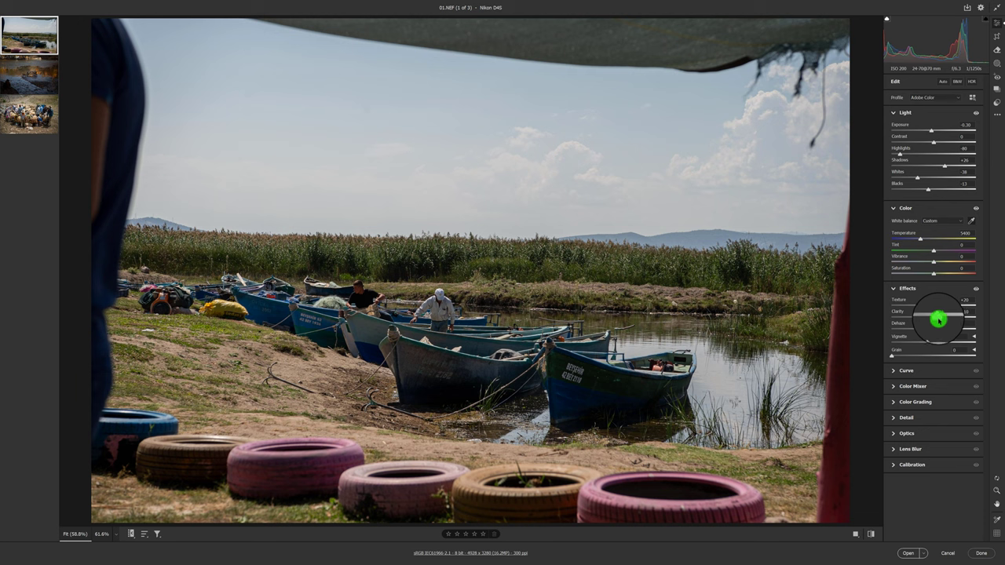
pyautogui.moveTo(939, 318); pyautogui.dragTo(938, 319)
pyautogui.moveTo(935, 331)
pyautogui.mouseDown()
pyautogui.moveTo(943, 306)
pyautogui.moveTo(939, 317)
pyautogui.mouseUp()
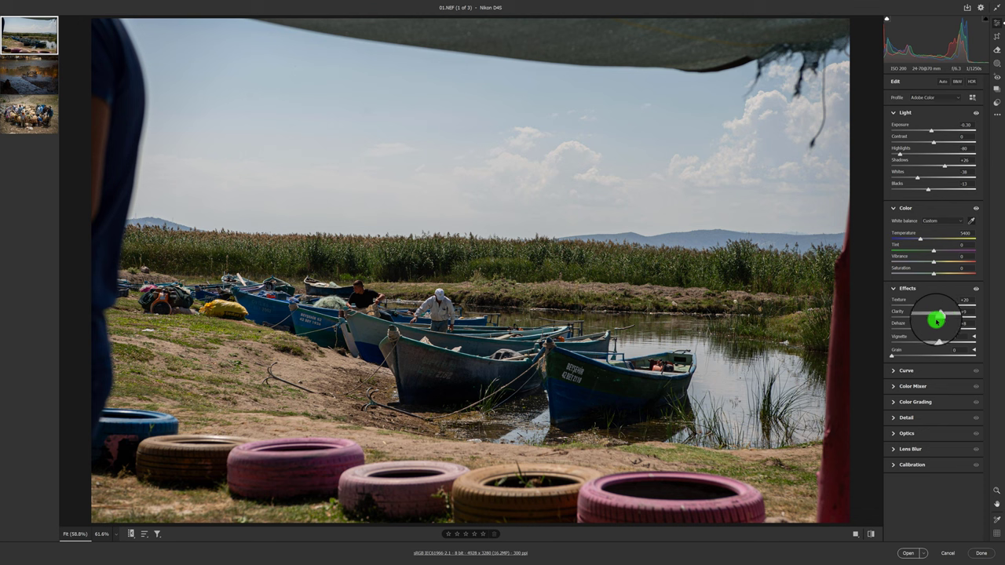
pyautogui.click(936, 331)
pyautogui.doubleClick(936, 332)
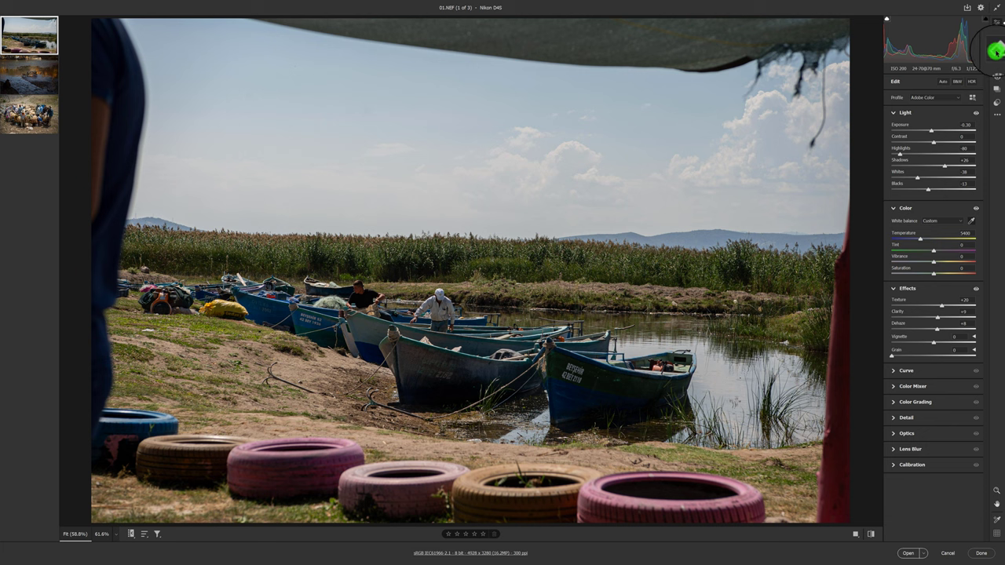
# Step: Bring up the Remove tool, compare Heal mode, and settle on generative Remove mode
pyautogui.click(995, 51)
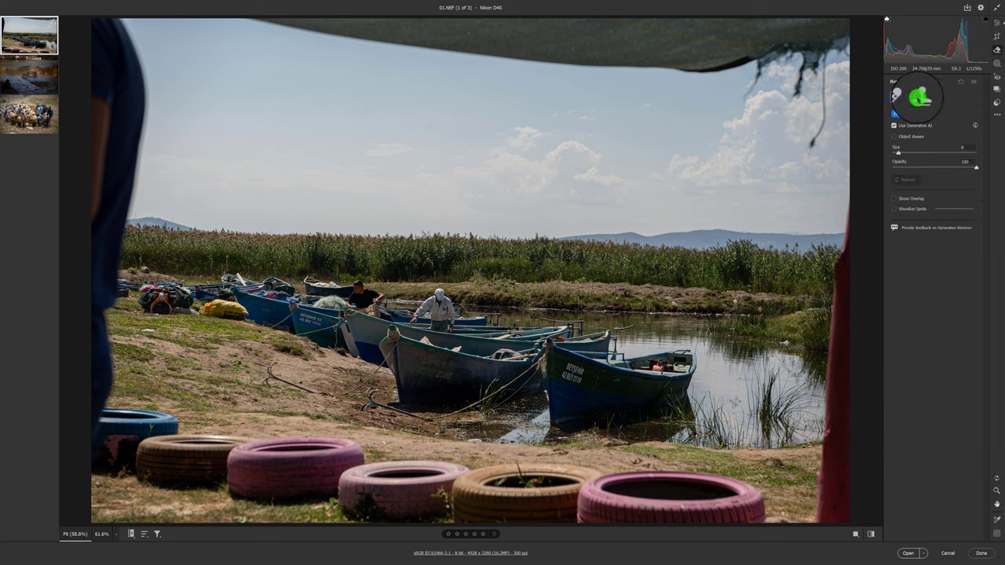
pyautogui.click(917, 97)
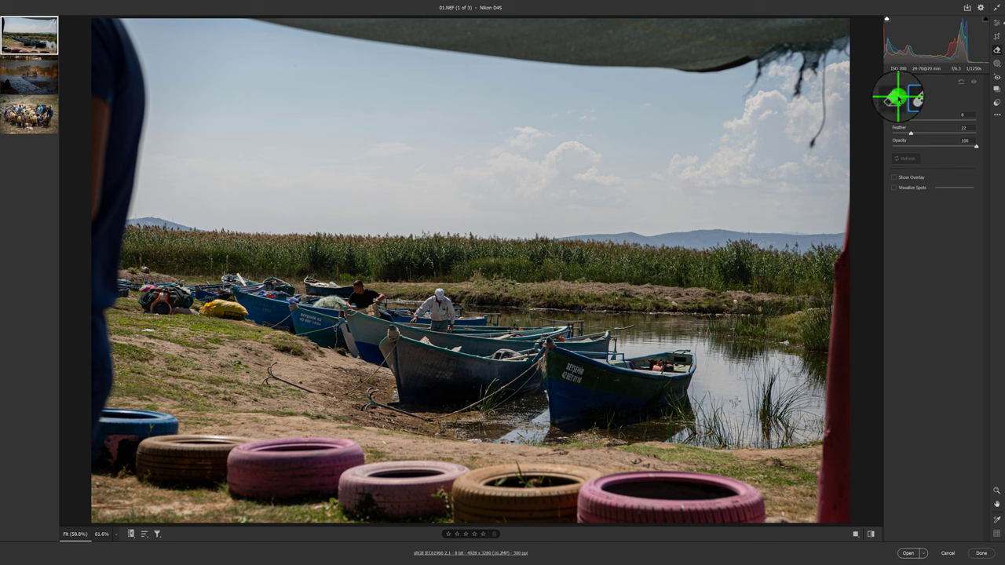
pyautogui.click(902, 98)
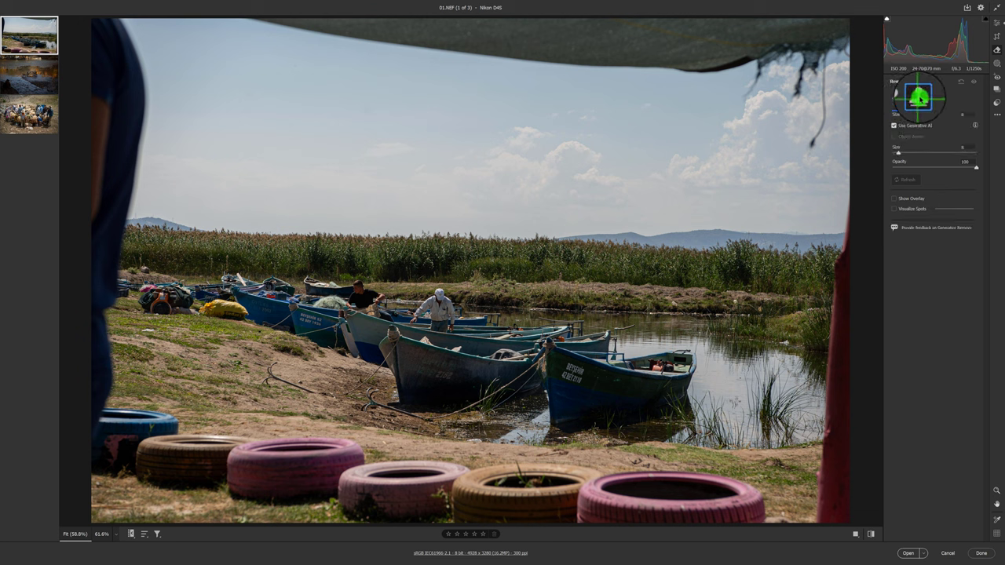
pyautogui.click(919, 97)
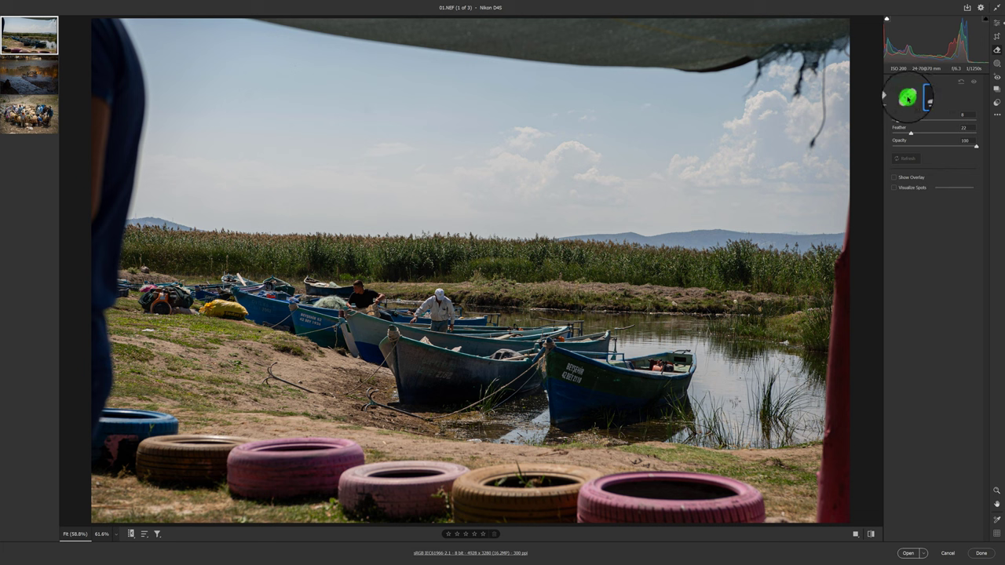
pyautogui.click(907, 97)
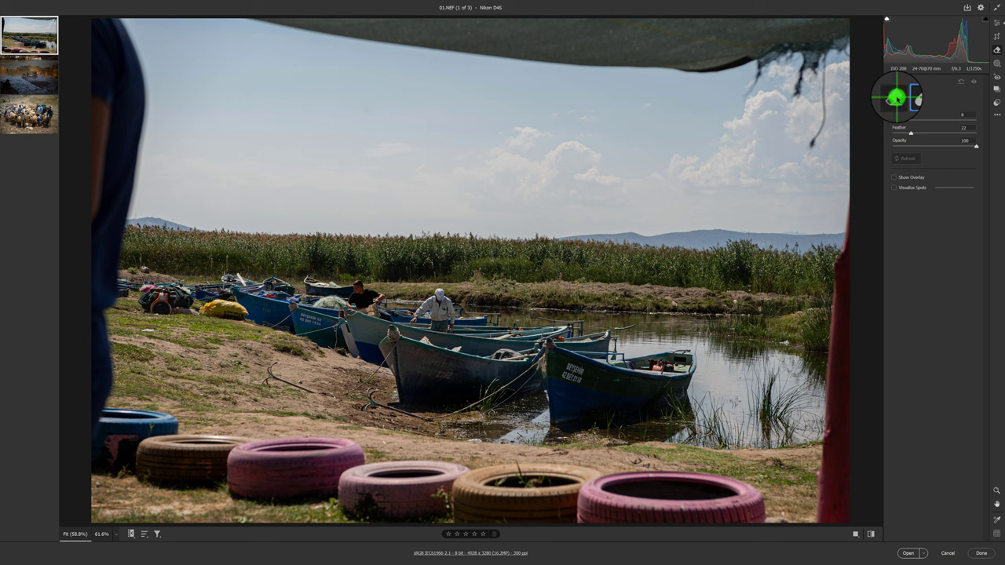
pyautogui.click(896, 98)
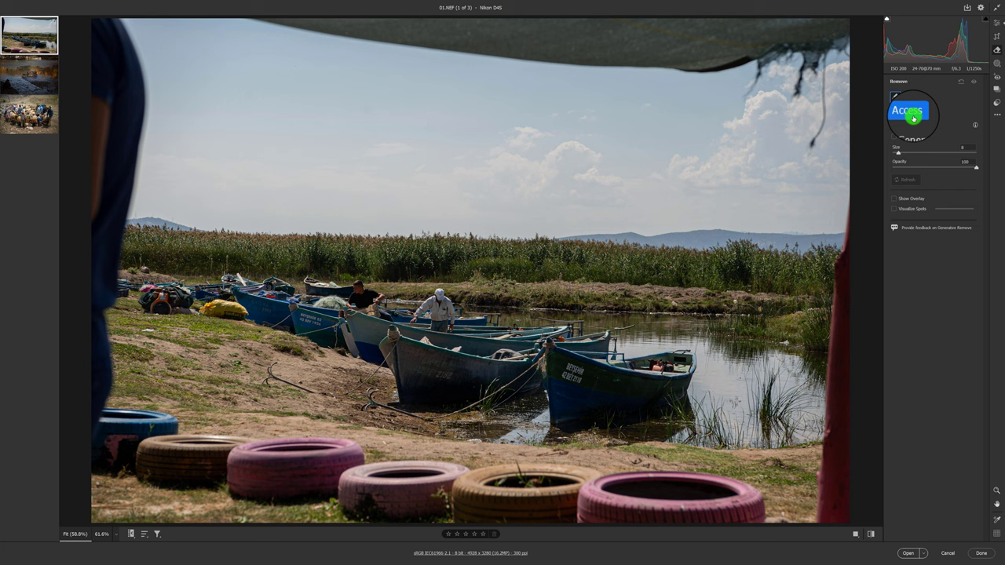
# Step: Keep Use Generative AI on, enlarge the brush to size 9, and enable Show Overlay
pyautogui.click(901, 127)
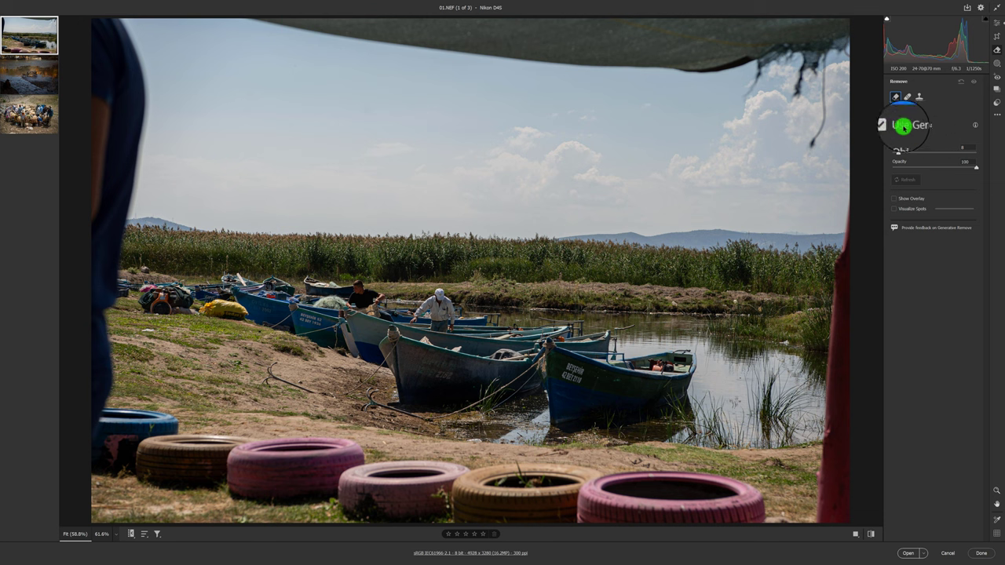
pyautogui.click(894, 127)
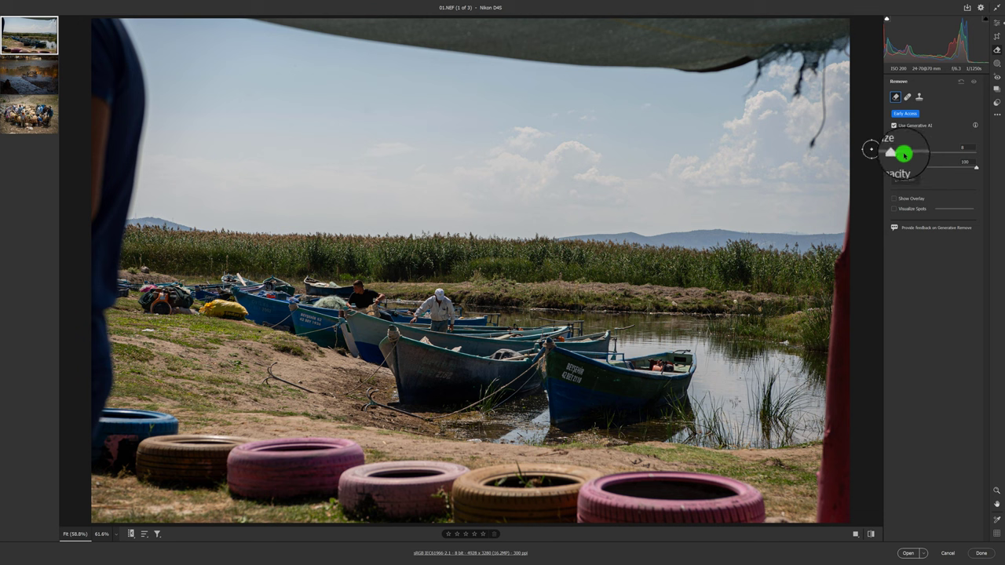
pyautogui.moveTo(900, 153); pyautogui.dragTo(902, 154)
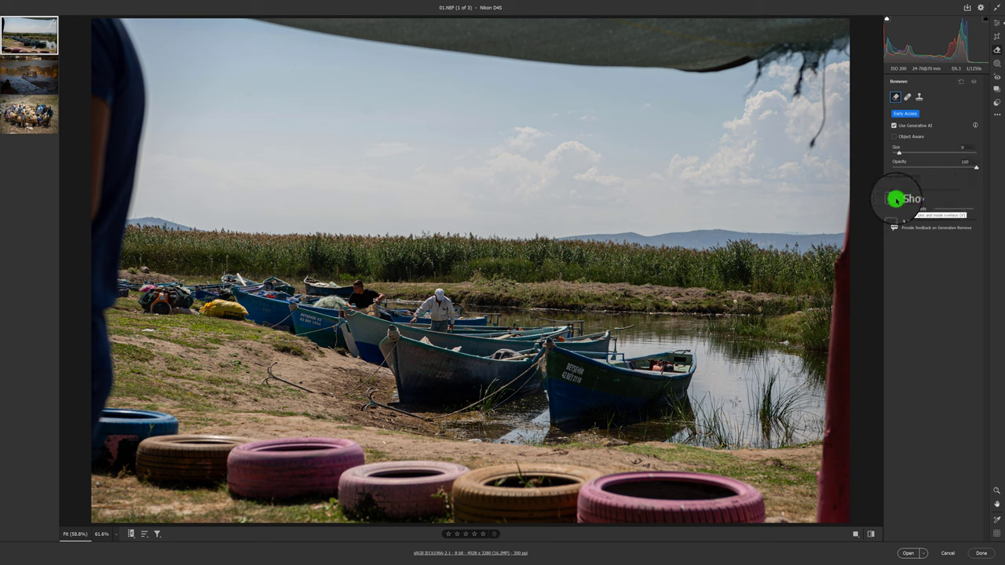
pyautogui.click(894, 201)
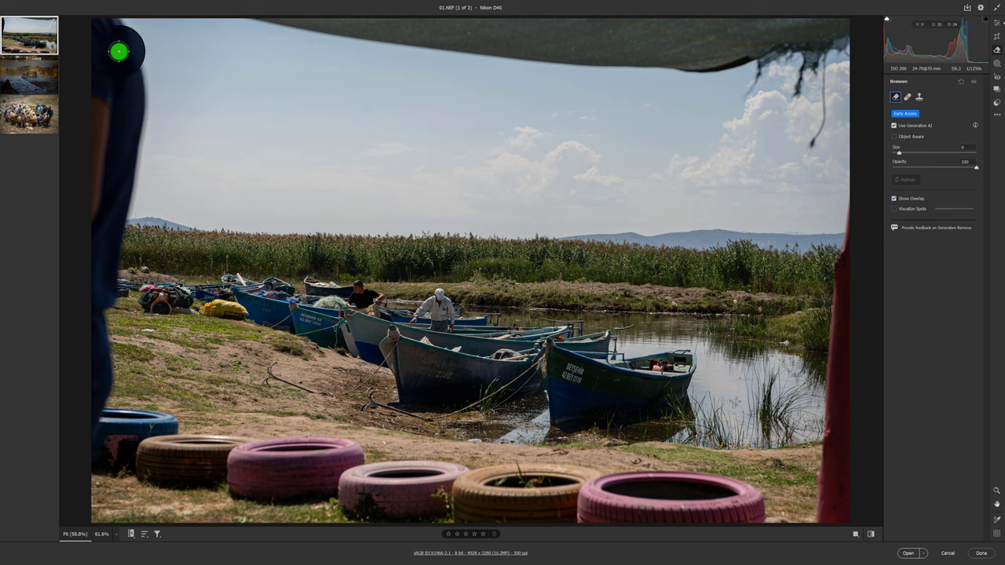
# Step: Brush the Remove tool over the dark figure at the photo's left edge
pyautogui.moveTo(117, 22)
pyautogui.mouseDown()
pyautogui.moveTo(157, 136)
pyautogui.moveTo(105, 317)
pyautogui.moveTo(111, 374)
pyautogui.moveTo(96, 433)
pyautogui.moveTo(92, 29)
pyautogui.moveTo(115, 18)
pyautogui.mouseUp()
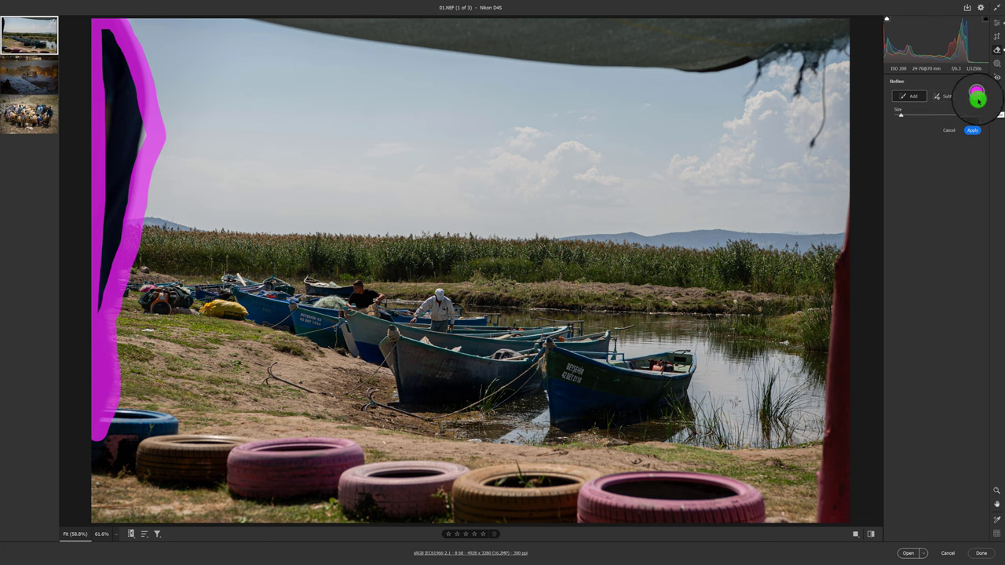
# Step: Try a different hue in the Mask Overlay Color dialog and confirm, keeping magenta
pyautogui.click(977, 96)
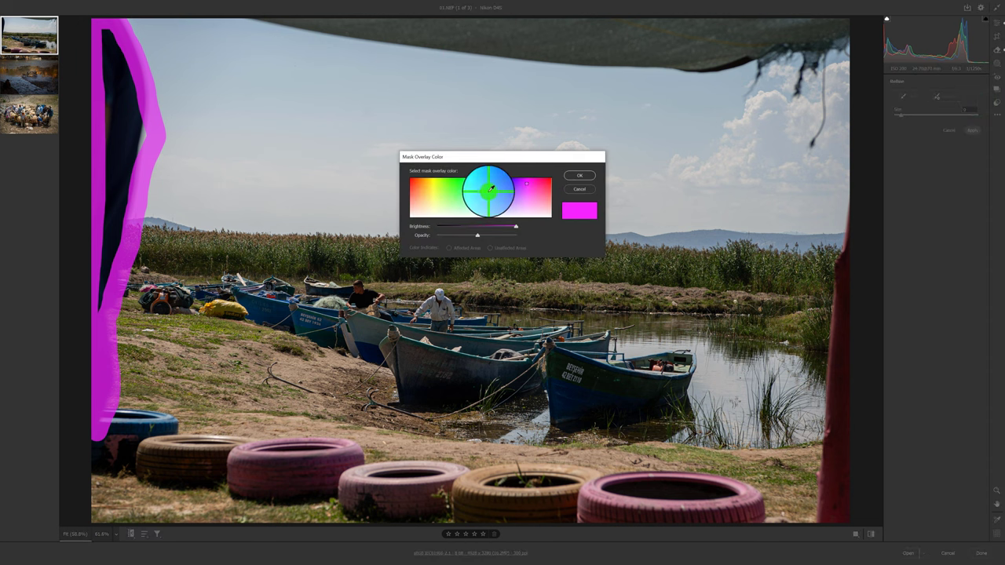
pyautogui.moveTo(478, 193); pyautogui.dragTo(530, 179)
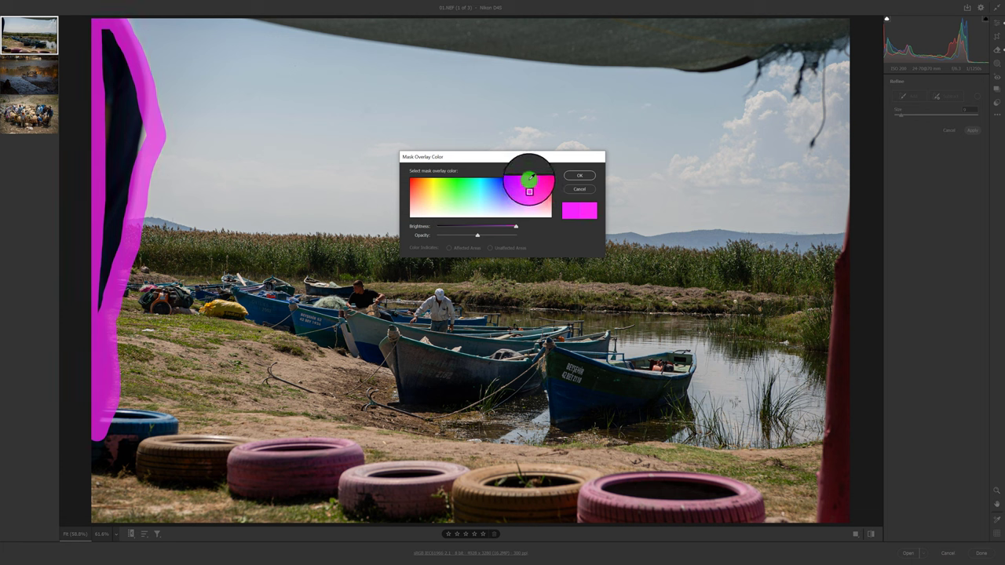
pyautogui.click(578, 174)
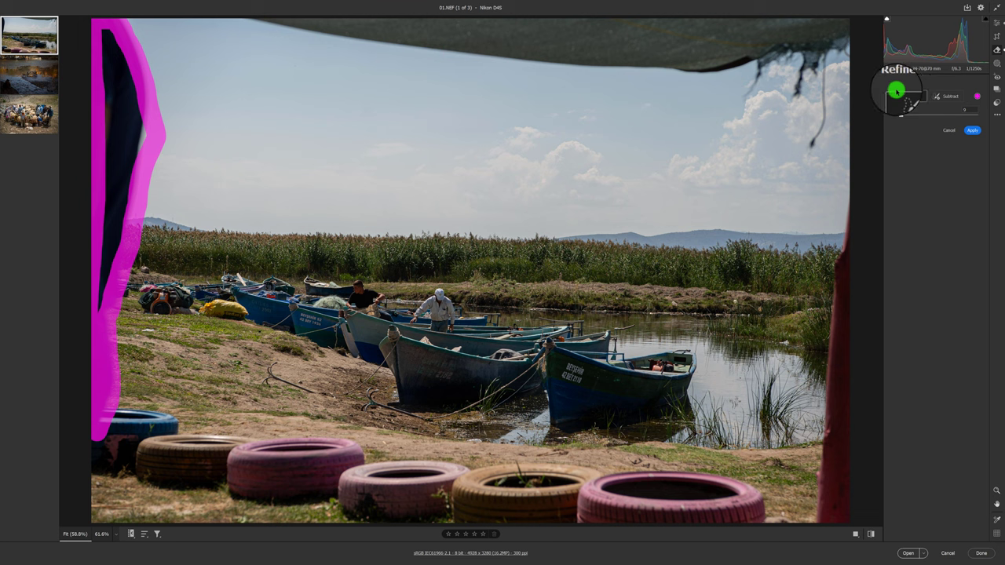
# Step: Set Refine to Add and brush the mask over the rest of the dark left-edge strip
pyautogui.click(950, 96)
pyautogui.click(911, 97)
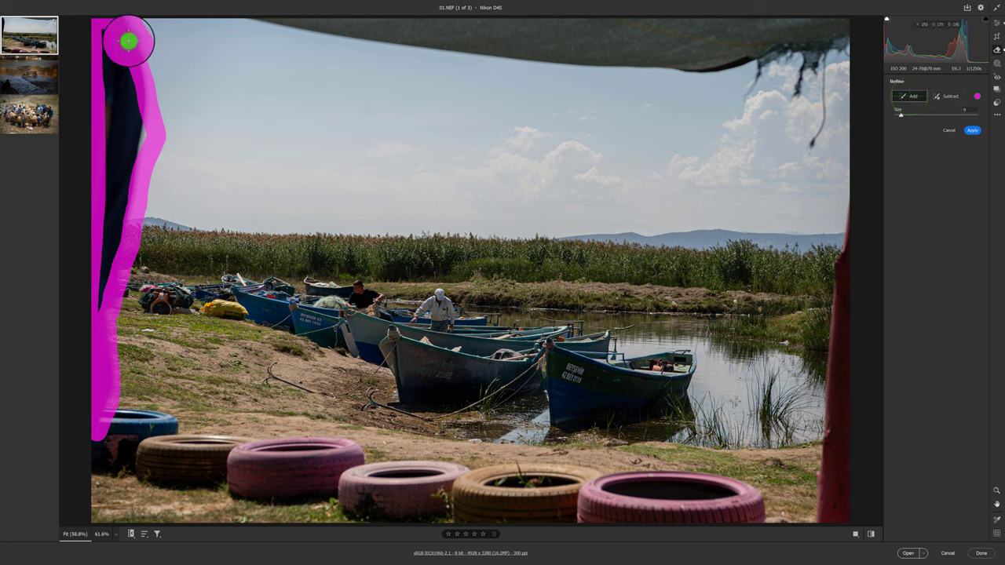
pyautogui.moveTo(108, 34); pyautogui.dragTo(111, 182)
pyautogui.moveTo(110, 237)
pyautogui.mouseDown()
pyautogui.moveTo(141, 130)
pyautogui.moveTo(119, 45)
pyautogui.moveTo(124, 158)
pyautogui.moveTo(134, 118)
pyautogui.moveTo(124, 160)
pyautogui.mouseUp()
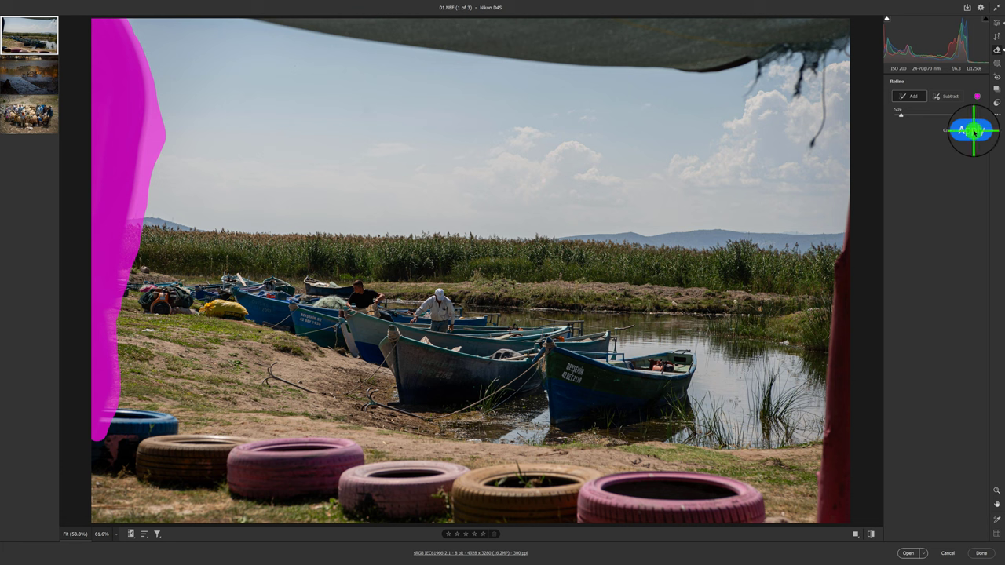
# Step: Apply the removal of the left-edge figure and compare the generated fill variations
pyautogui.click(973, 131)
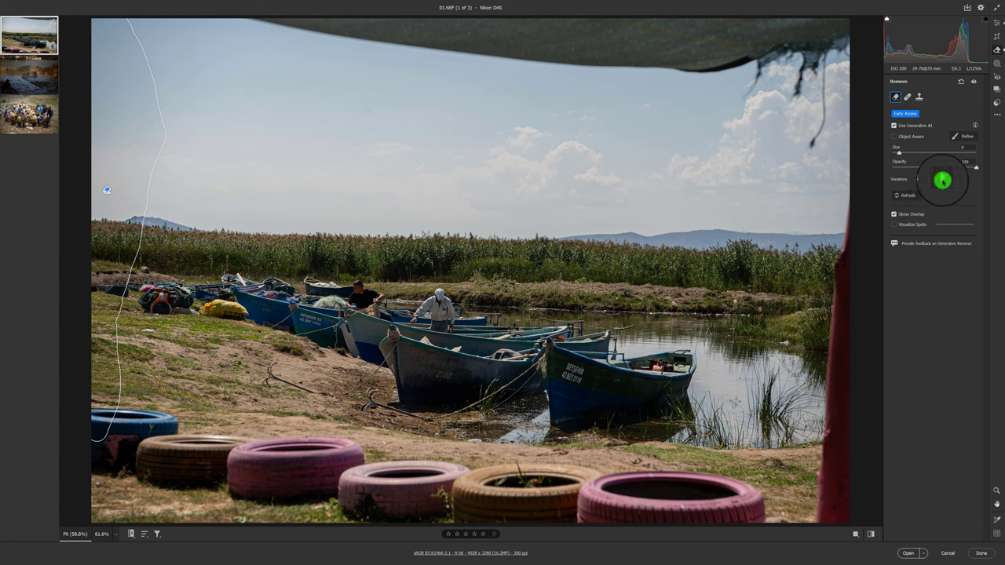
pyautogui.click(942, 180)
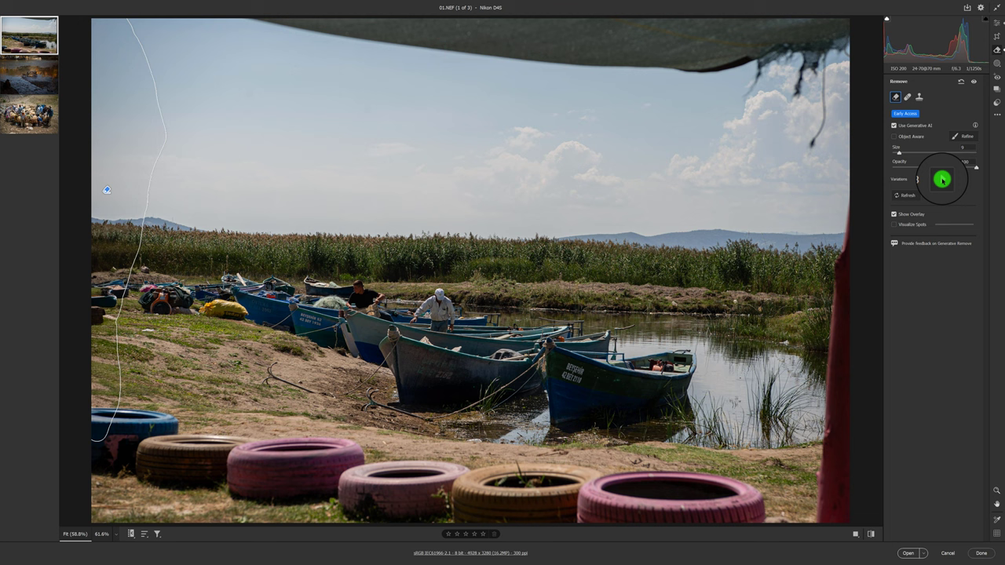
pyautogui.click(942, 179)
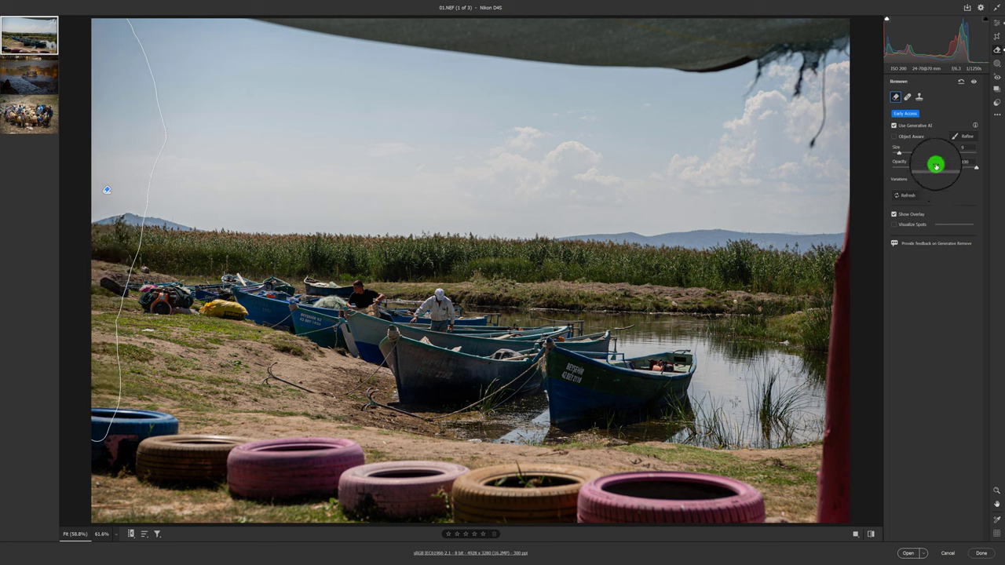
pyautogui.click(916, 179)
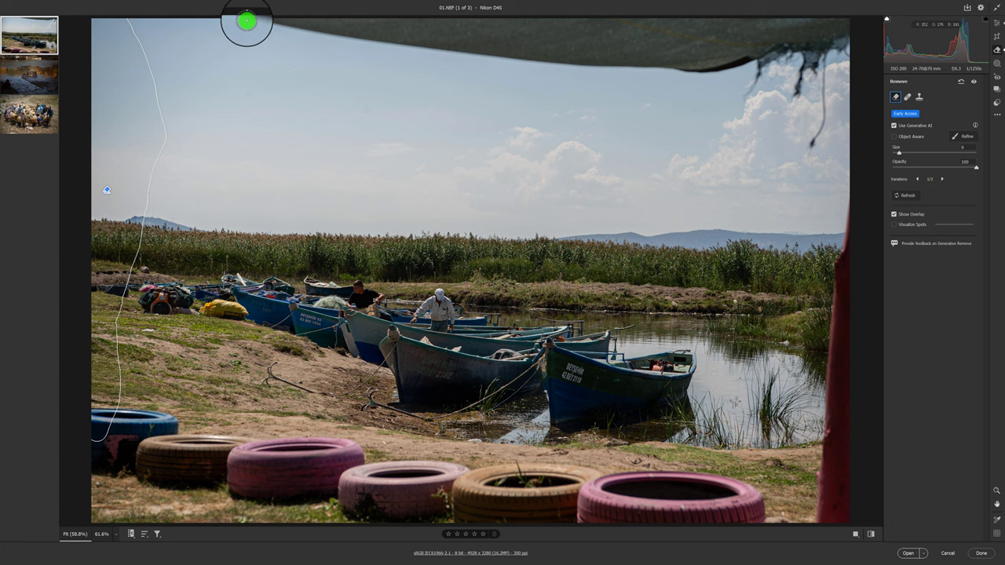
# Step: Mask the top awning, apply the removal, and choose cloudy sky variation 2 of 3
pyautogui.moveTo(256, 24)
pyautogui.mouseDown()
pyautogui.moveTo(610, 67)
pyautogui.moveTo(765, 63)
pyautogui.moveTo(760, 74)
pyautogui.moveTo(781, 55)
pyautogui.moveTo(796, 94)
pyautogui.moveTo(819, 60)
pyautogui.moveTo(824, 117)
pyautogui.moveTo(812, 143)
pyautogui.moveTo(829, 70)
pyautogui.moveTo(852, 43)
pyautogui.moveTo(846, 26)
pyautogui.moveTo(280, 24)
pyautogui.moveTo(849, 30)
pyautogui.moveTo(740, 44)
pyautogui.moveTo(403, 35)
pyautogui.moveTo(792, 50)
pyautogui.moveTo(709, 54)
pyautogui.moveTo(717, 50)
pyautogui.mouseUp()
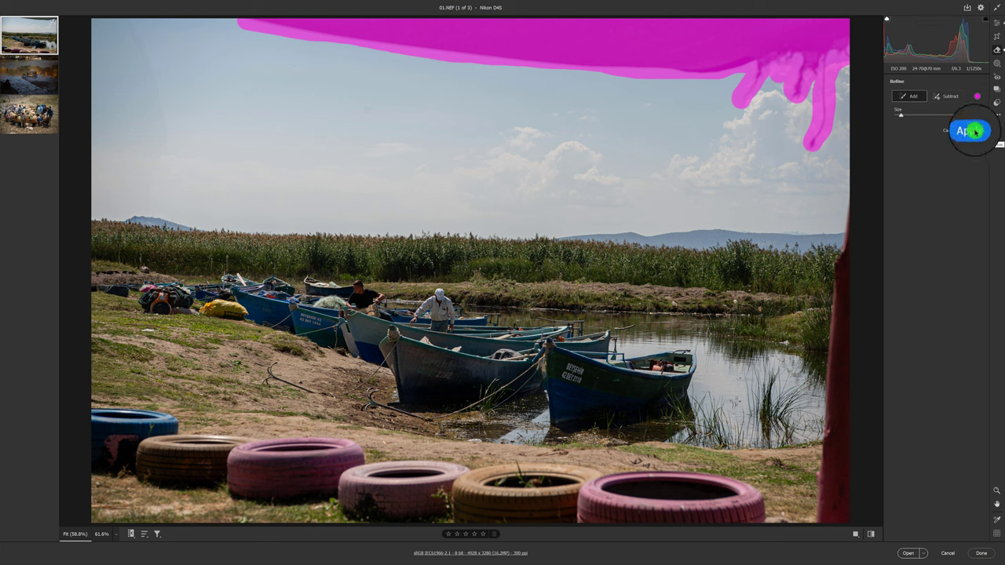
pyautogui.click(967, 153)
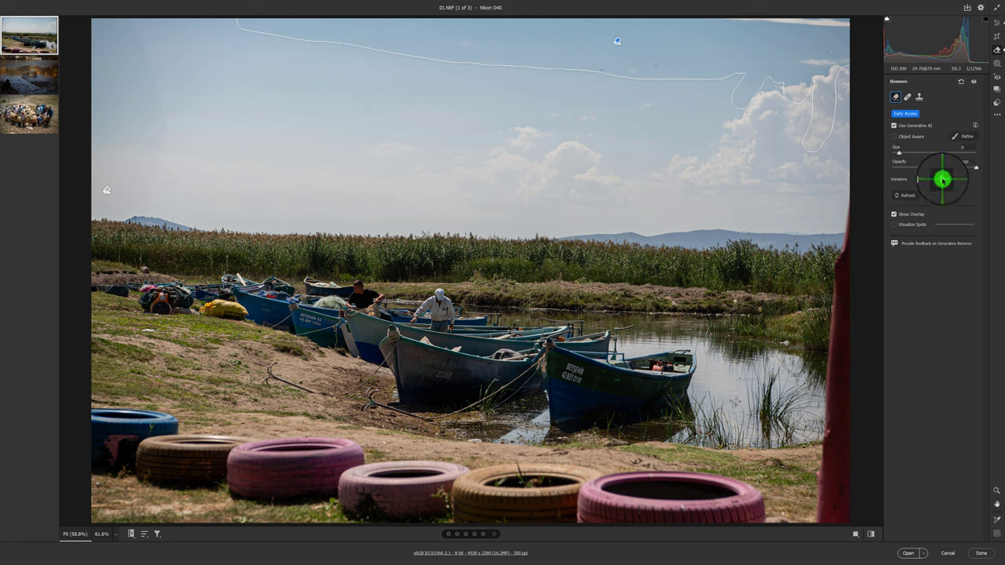
pyautogui.click(943, 180)
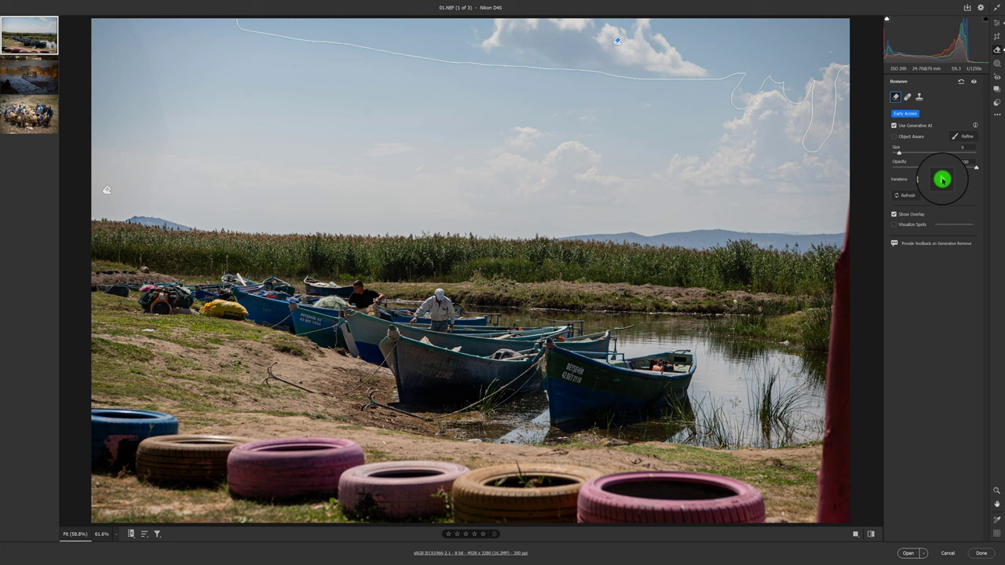
pyautogui.click(943, 180)
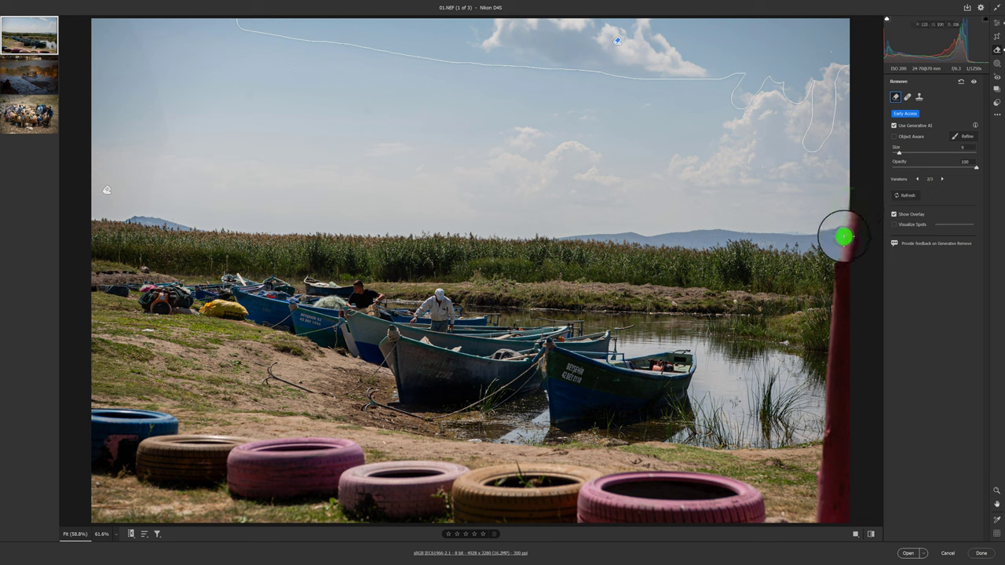
# Step: Brush out the red pole on the boat photo's right edge and cycle through generated fills
pyautogui.moveTo(839, 247)
pyautogui.mouseDown()
pyautogui.moveTo(812, 518)
pyautogui.moveTo(848, 523)
pyautogui.moveTo(848, 233)
pyautogui.moveTo(830, 448)
pyautogui.moveTo(832, 392)
pyautogui.moveTo(812, 509)
pyautogui.moveTo(835, 514)
pyautogui.moveTo(829, 428)
pyautogui.mouseUp()
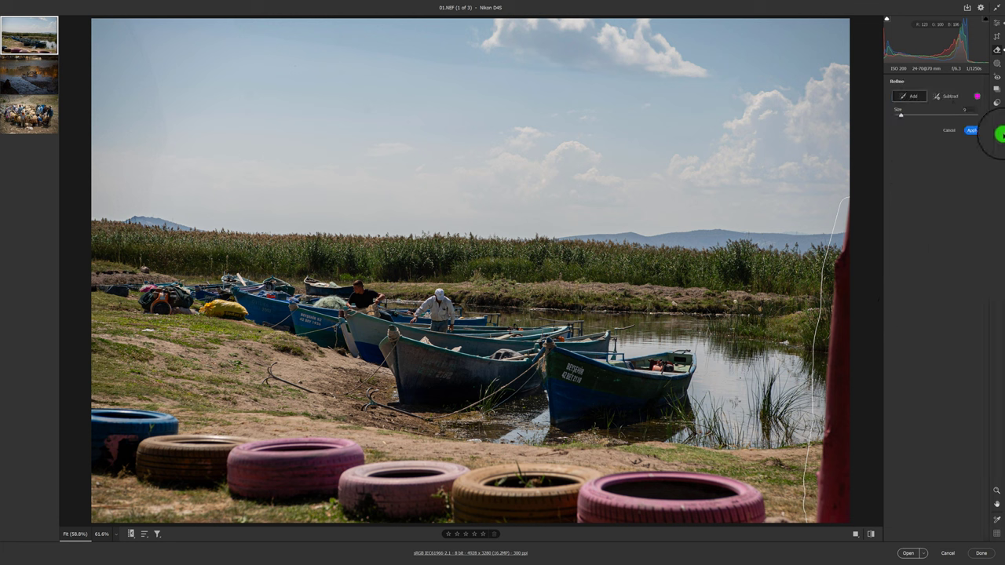
pyautogui.click(971, 131)
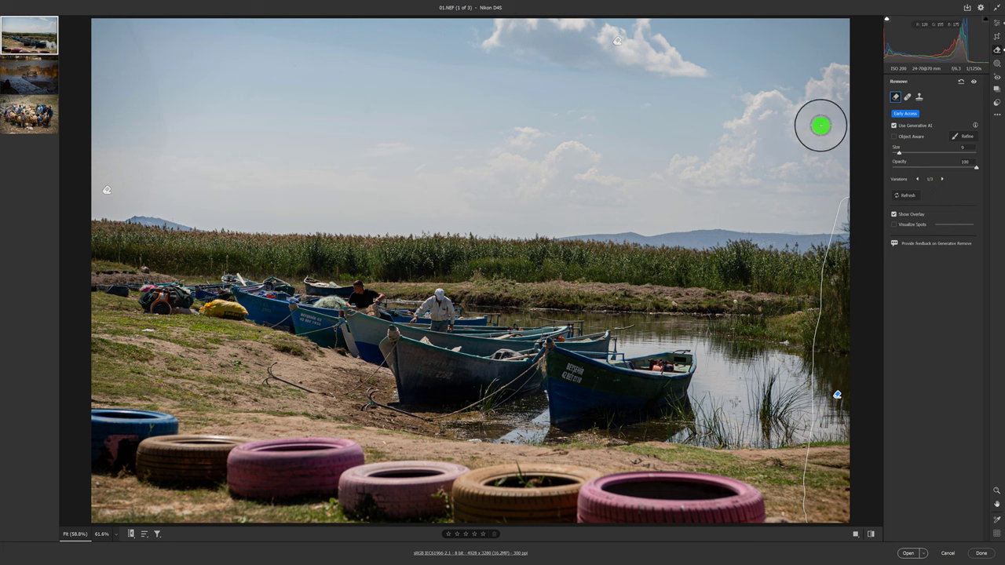
pyautogui.click(942, 179)
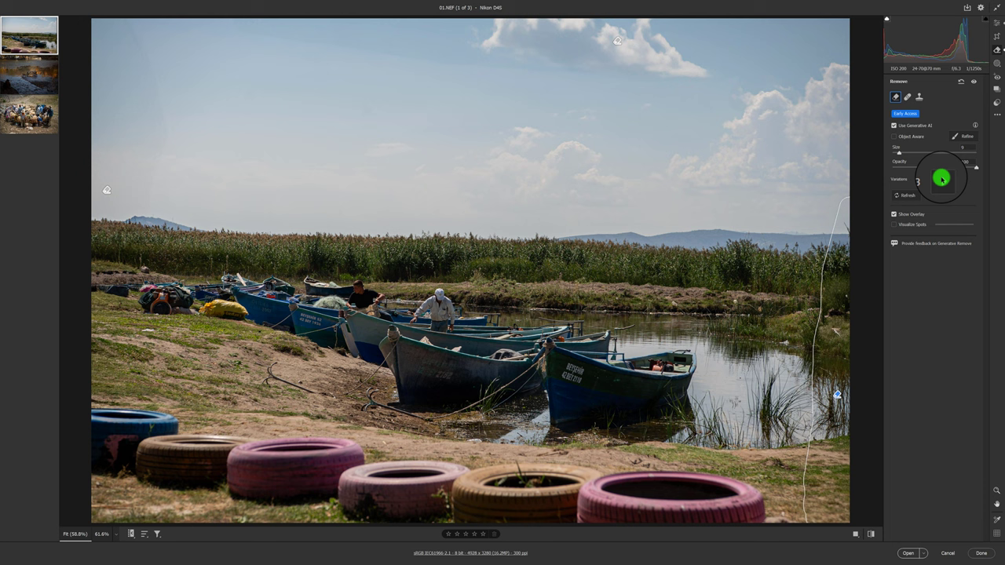
pyautogui.click(942, 179)
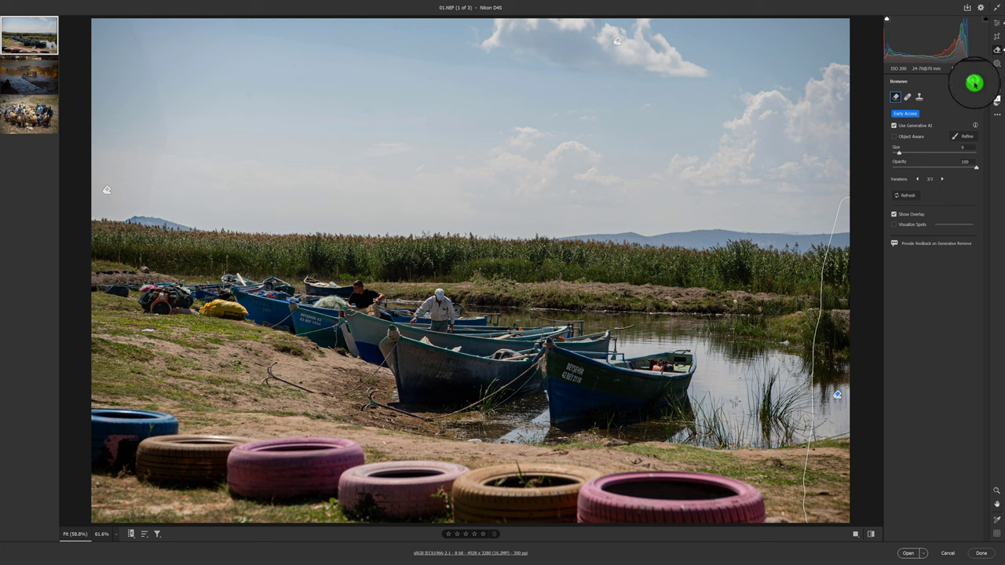
# Step: Hide and restore the removals to compare the boat photo with its original
pyautogui.click(974, 82)
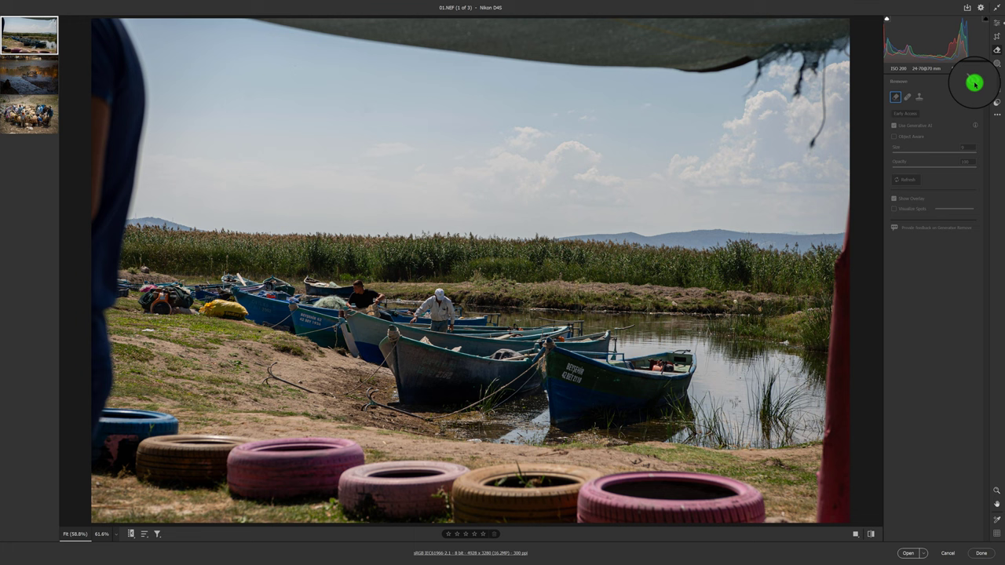
pyautogui.click(974, 82)
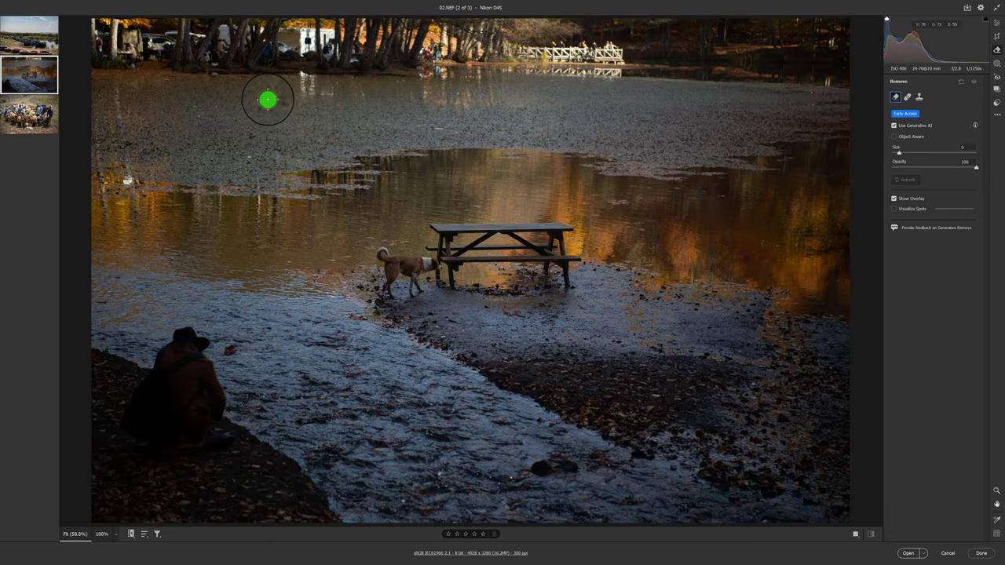
# Step: Sample a neutral spot in the trees for white balance, then set Temperature to 5050
pyautogui.click(995, 18)
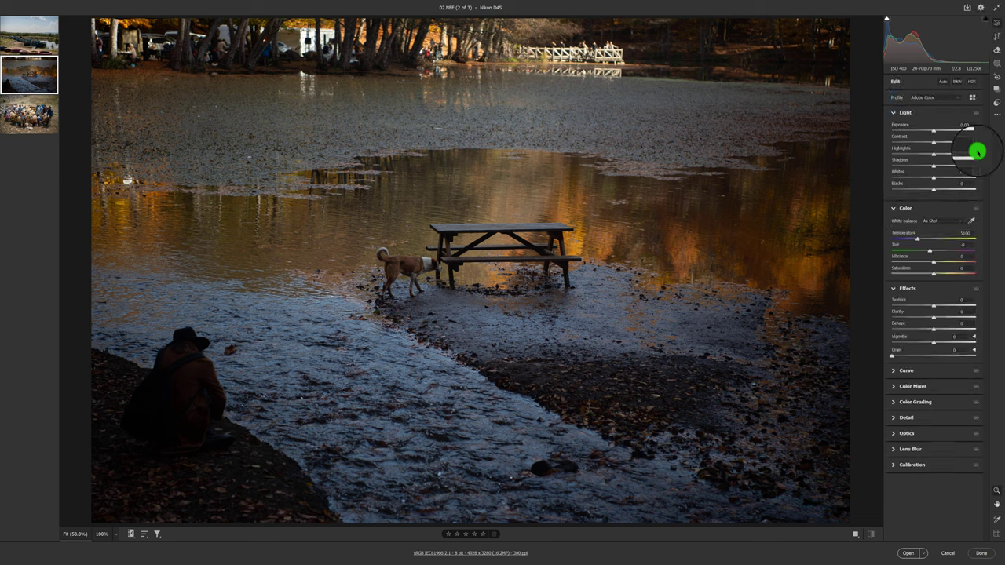
pyautogui.click(971, 222)
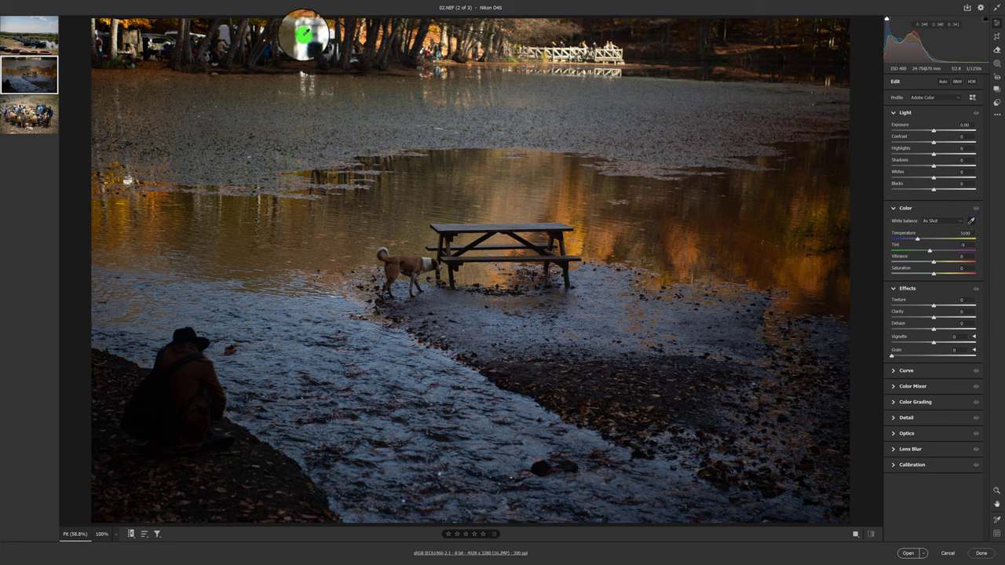
pyautogui.click(304, 33)
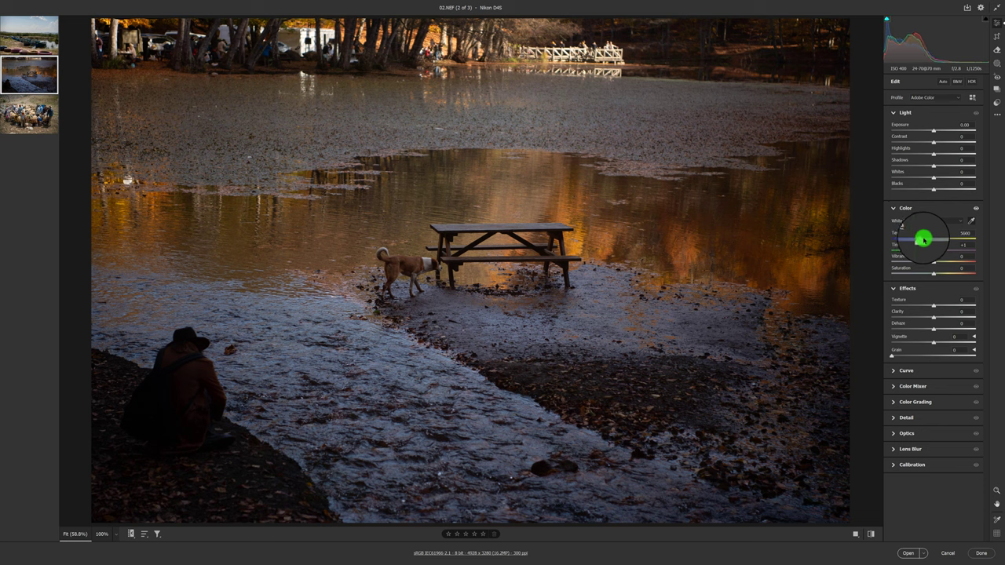
pyautogui.click(922, 239)
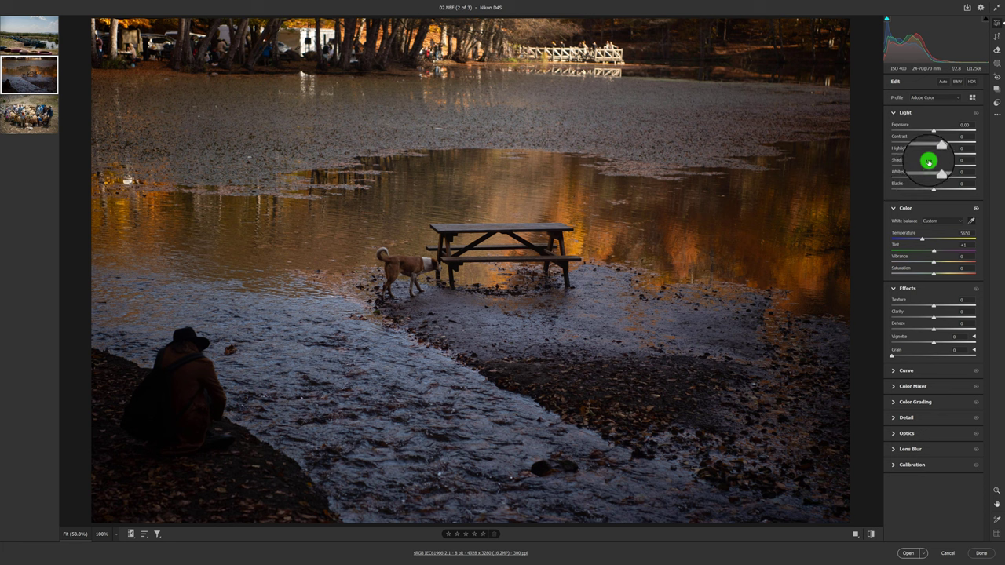
# Step: Raise contrast, Shadows to +40, Exposure to +0.30, Blacks to -12 and Vibrance to +40
pyautogui.moveTo(935, 142); pyautogui.dragTo(938, 143)
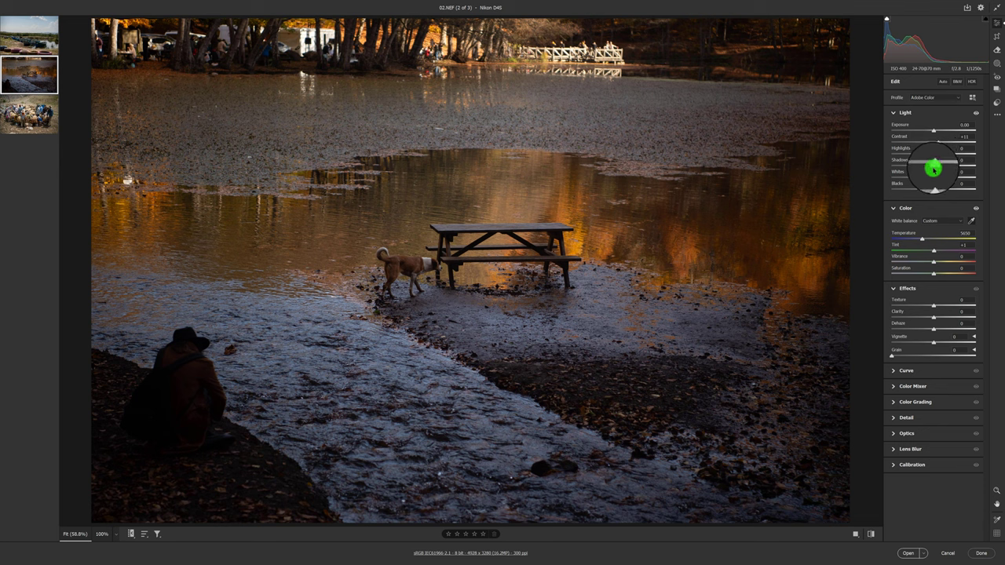
pyautogui.moveTo(938, 167); pyautogui.dragTo(950, 167)
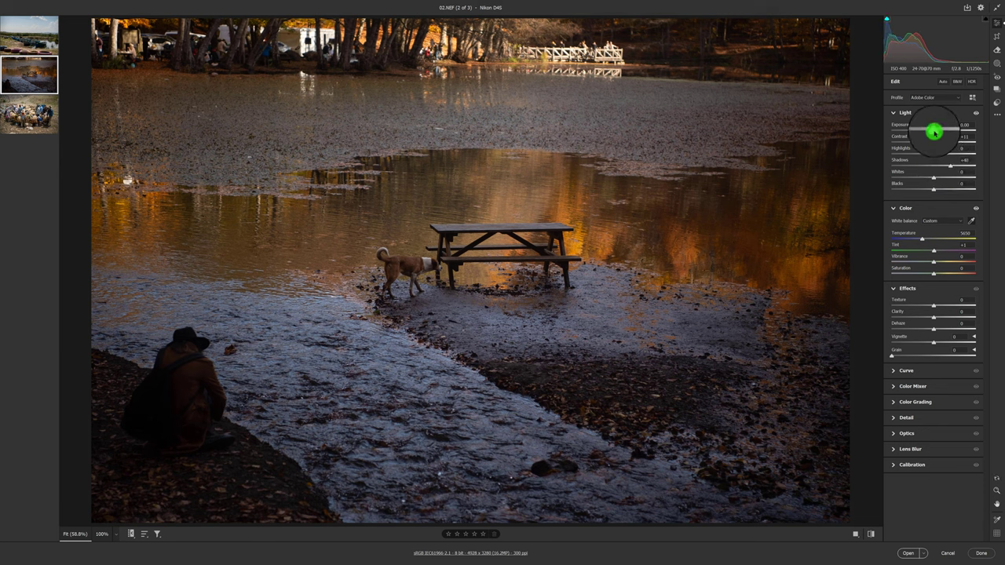
pyautogui.moveTo(934, 132); pyautogui.dragTo(938, 133)
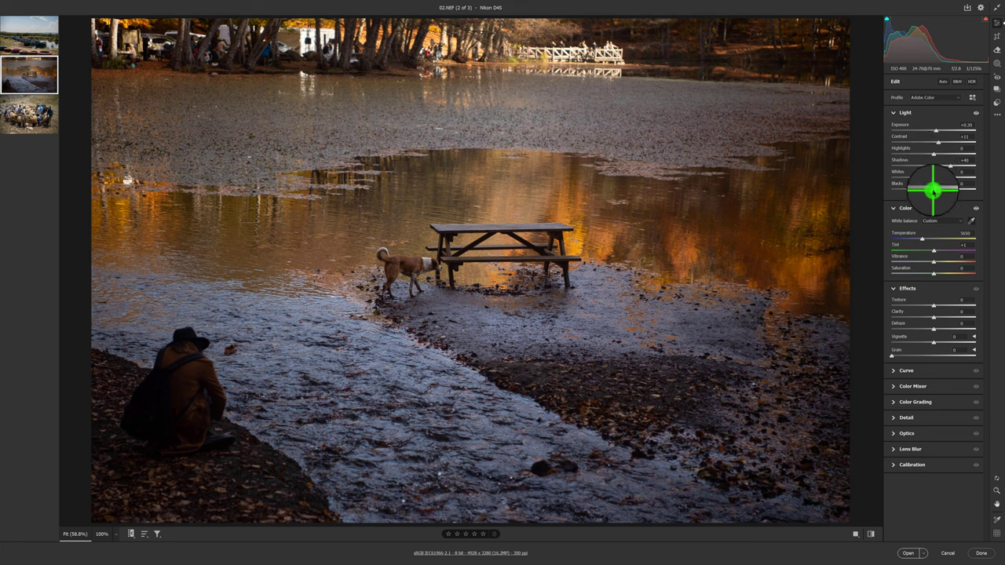
pyautogui.moveTo(933, 190); pyautogui.dragTo(928, 190)
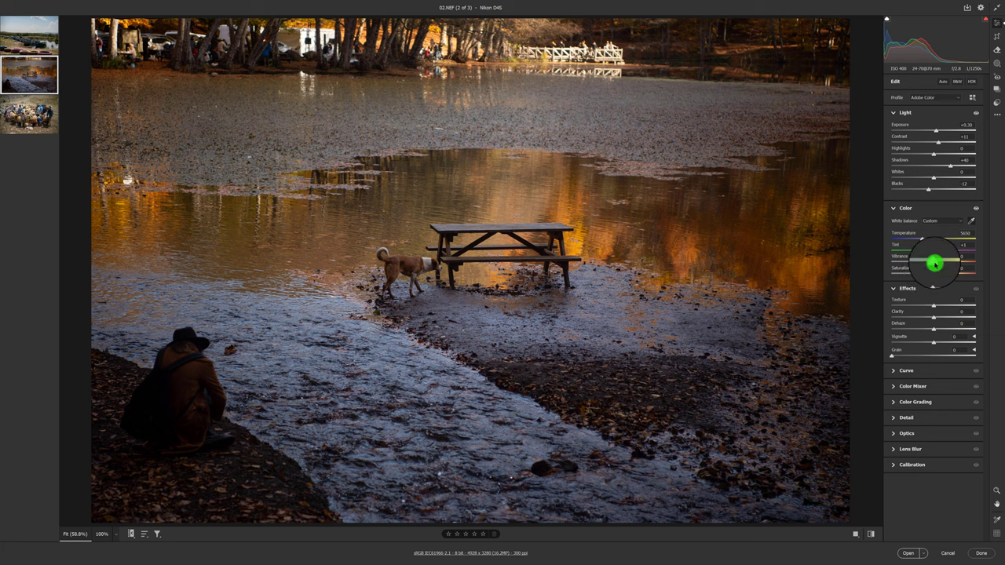
pyautogui.moveTo(934, 263); pyautogui.dragTo(950, 263)
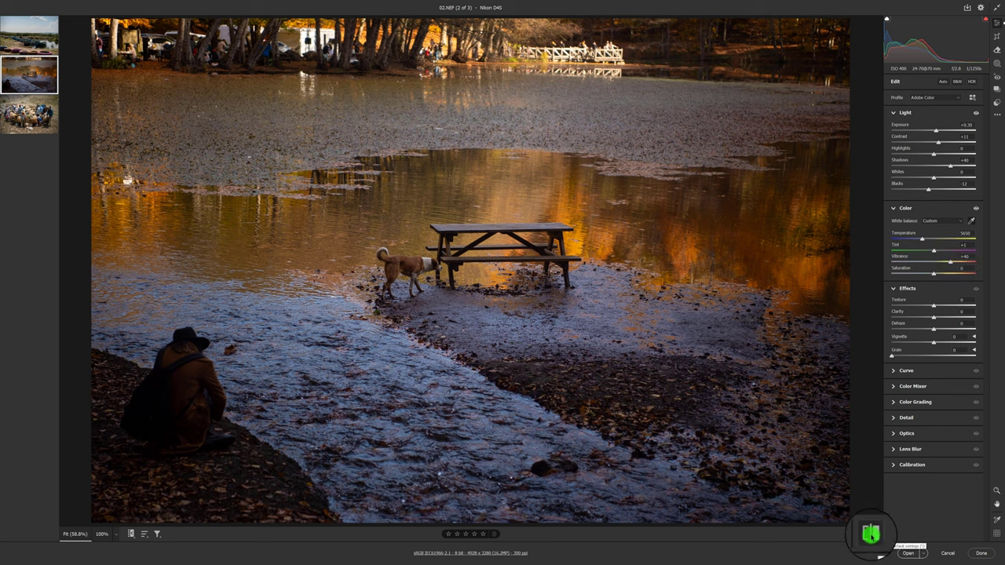
# Step: Compare against default settings, then increase Texture to +36
pyautogui.click(871, 533)
pyautogui.click(871, 534)
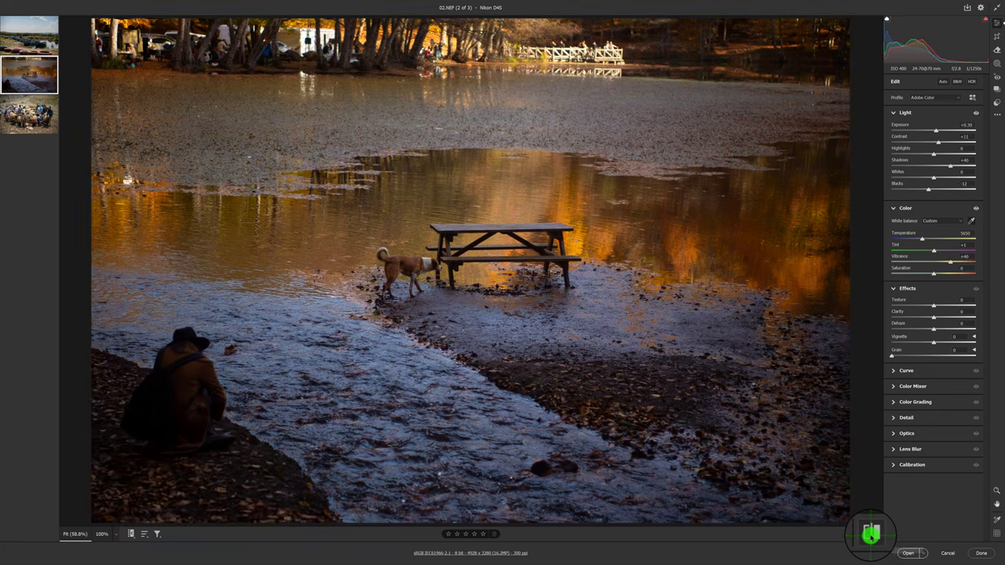
pyautogui.moveTo(927, 314)
pyautogui.mouseDown()
pyautogui.moveTo(949, 307)
pyautogui.moveTo(935, 331)
pyautogui.mouseUp()
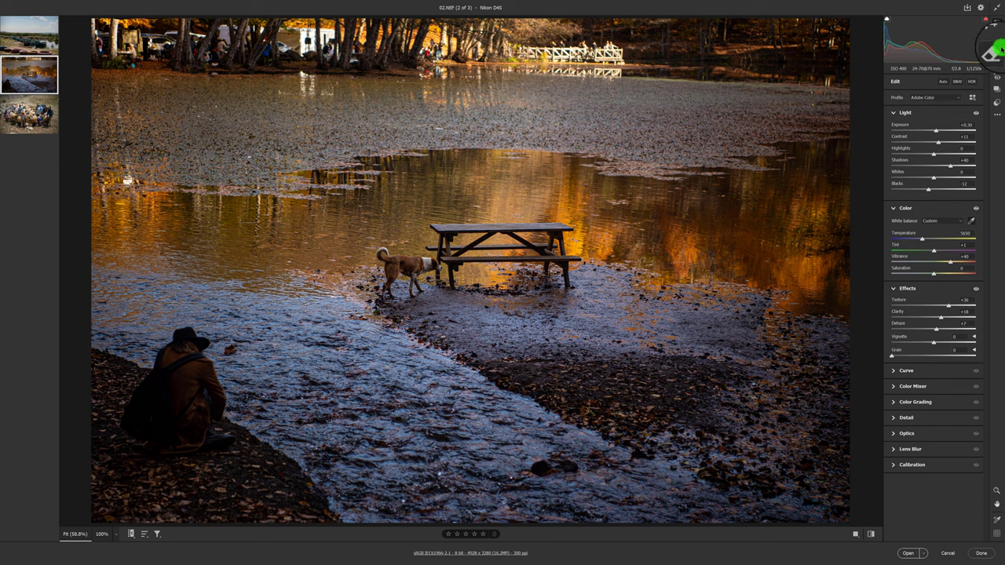
# Step: Erase the crouching person on the lower-left shore and cycle through regenerated fill variations
pyautogui.click(996, 50)
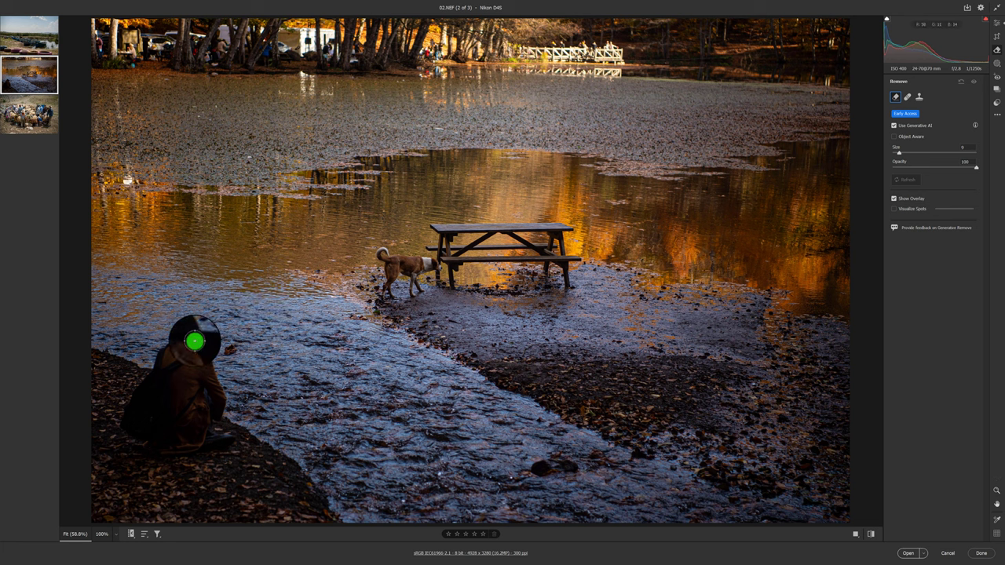
pyautogui.moveTo(193, 341)
pyautogui.mouseDown()
pyautogui.moveTo(135, 402)
pyautogui.moveTo(125, 432)
pyautogui.moveTo(157, 455)
pyautogui.moveTo(204, 455)
pyautogui.moveTo(223, 443)
pyautogui.moveTo(211, 428)
pyautogui.moveTo(211, 355)
pyautogui.moveTo(191, 353)
pyautogui.moveTo(157, 386)
pyautogui.moveTo(142, 436)
pyautogui.moveTo(204, 442)
pyautogui.moveTo(197, 359)
pyautogui.moveTo(159, 426)
pyautogui.moveTo(191, 426)
pyautogui.moveTo(177, 419)
pyautogui.mouseUp()
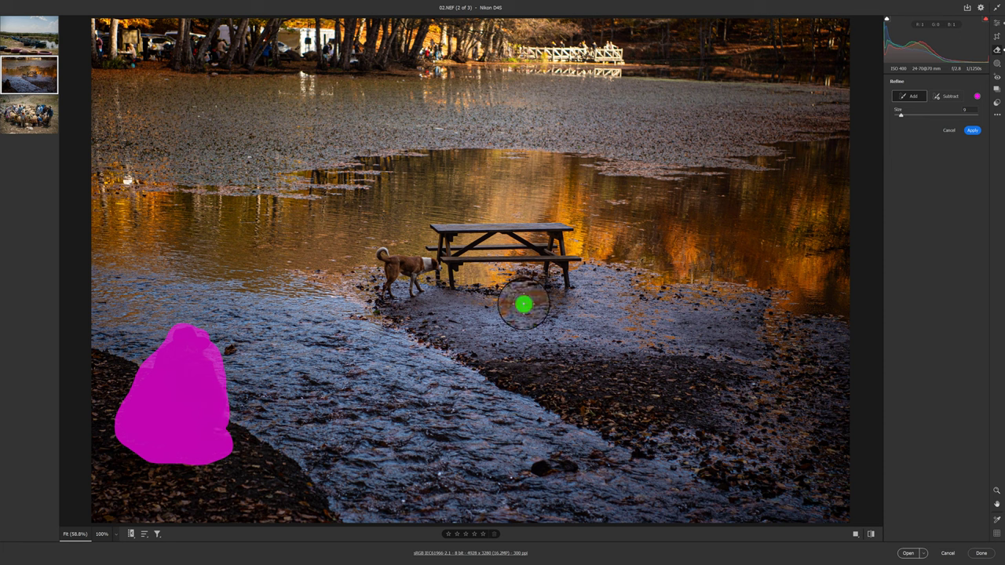
pyautogui.click(972, 130)
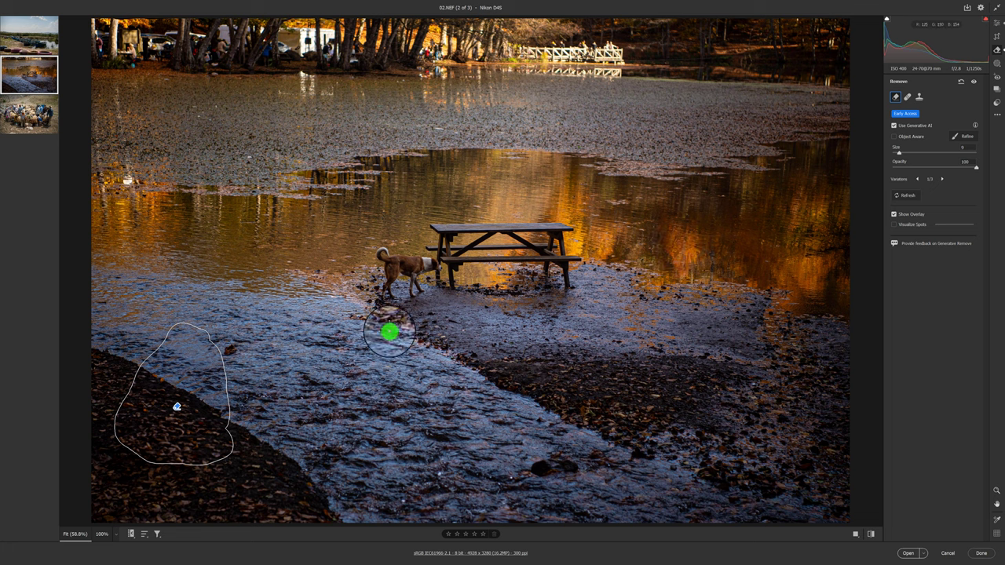
pyautogui.click(911, 196)
pyautogui.click(941, 181)
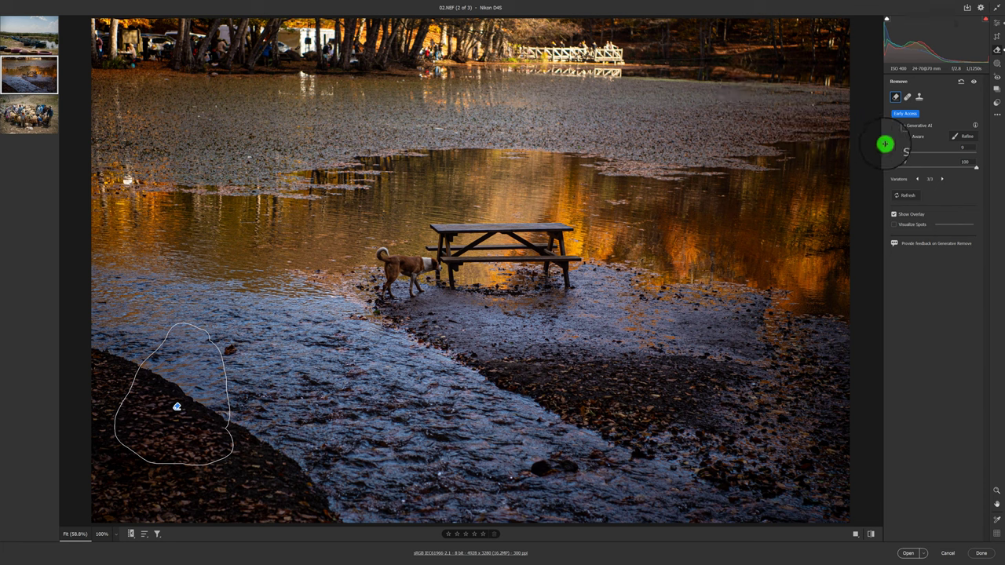
# Step: With a small Object Aware brush, mask the far shoreline, footbridge and its reflection
pyautogui.moveTo(911, 153); pyautogui.dragTo(876, 149)
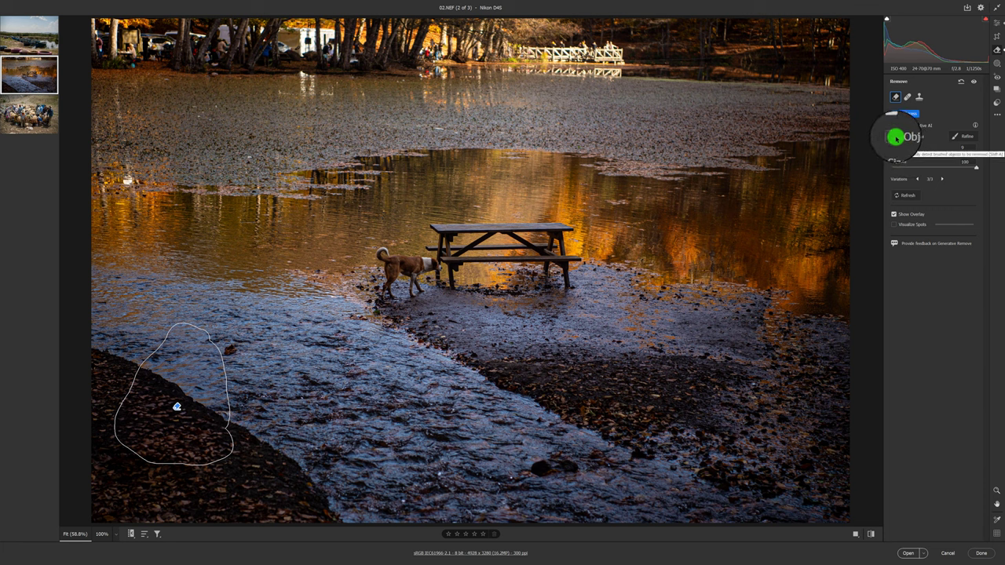
pyautogui.moveTo(876, 150); pyautogui.dragTo(897, 135)
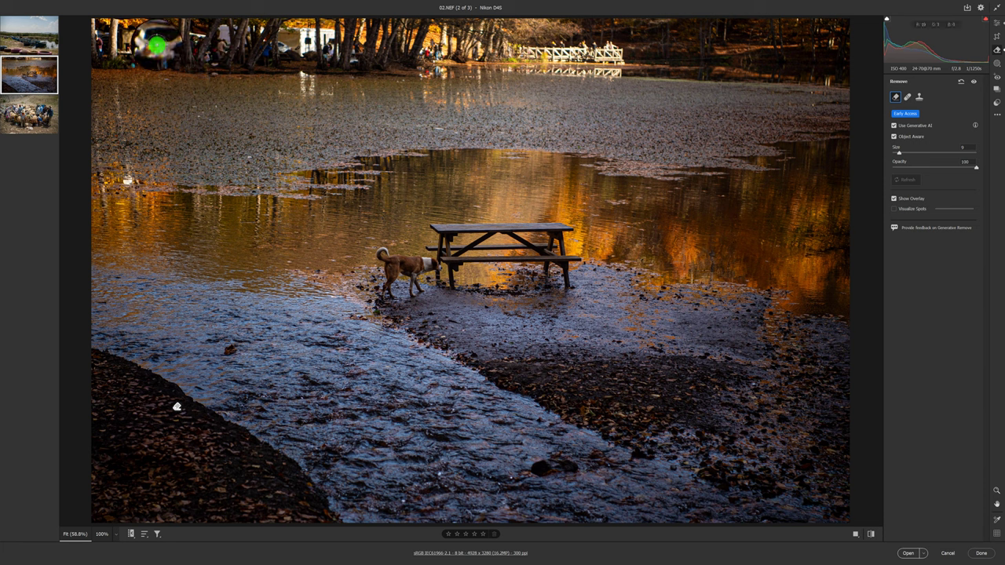
pyautogui.moveTo(96, 73)
pyautogui.mouseDown()
pyautogui.moveTo(230, 76)
pyautogui.moveTo(307, 93)
pyautogui.moveTo(327, 76)
pyautogui.moveTo(427, 77)
pyautogui.mouseUp()
pyautogui.moveTo(423, 84)
pyautogui.mouseDown()
pyautogui.moveTo(499, 99)
pyautogui.moveTo(495, 89)
pyautogui.moveTo(538, 72)
pyautogui.moveTo(837, 84)
pyautogui.moveTo(839, 30)
pyautogui.moveTo(434, 21)
pyautogui.moveTo(180, 36)
pyautogui.moveTo(276, 17)
pyautogui.moveTo(113, 17)
pyautogui.moveTo(95, 50)
pyautogui.moveTo(222, 47)
pyautogui.mouseUp()
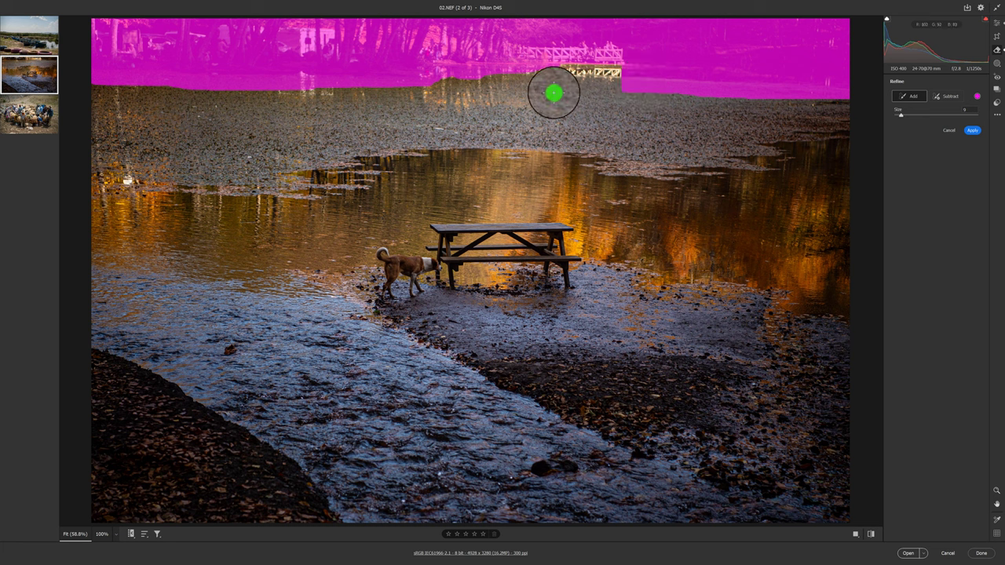
pyautogui.moveTo(531, 73); pyautogui.dragTo(618, 75)
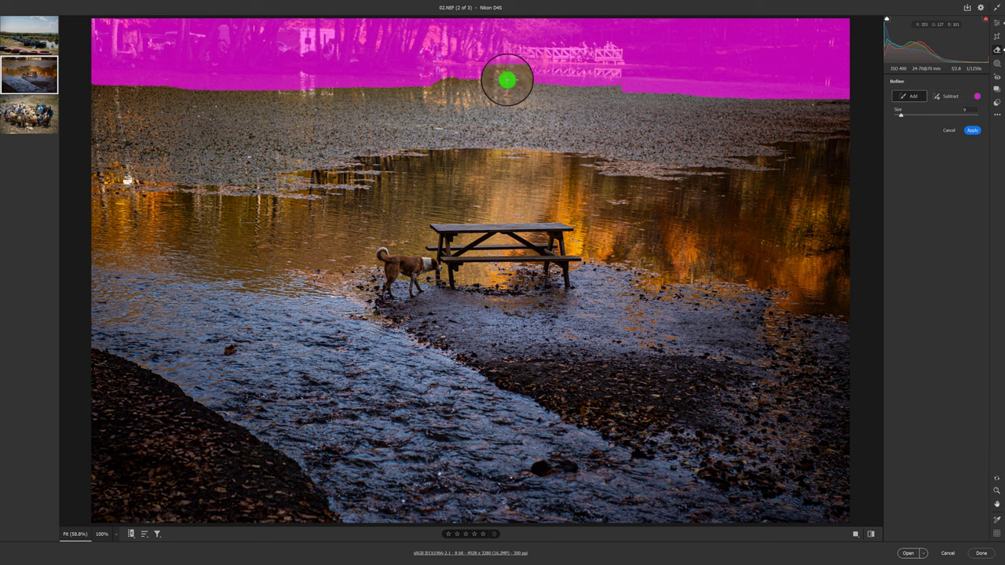
pyautogui.moveTo(507, 79); pyautogui.dragTo(489, 79)
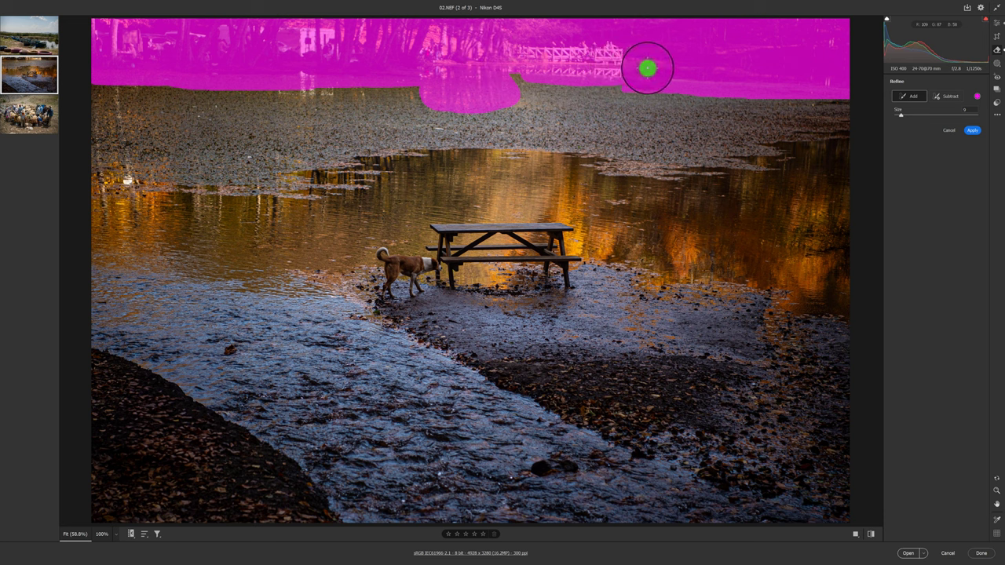
# Step: Apply the far-shore removal and cycle the variations to pick a generated forest background
pyautogui.click(974, 132)
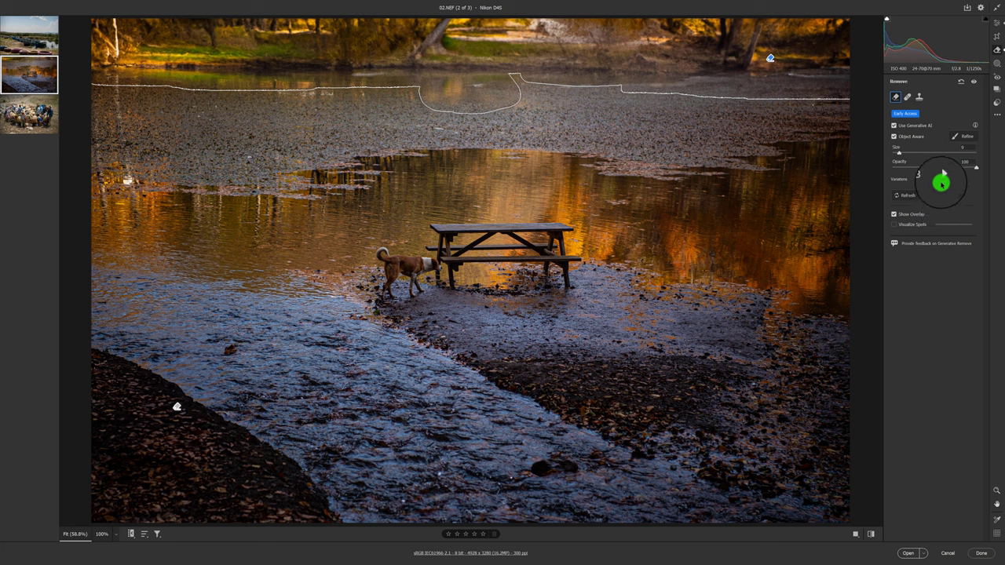
pyautogui.click(942, 180)
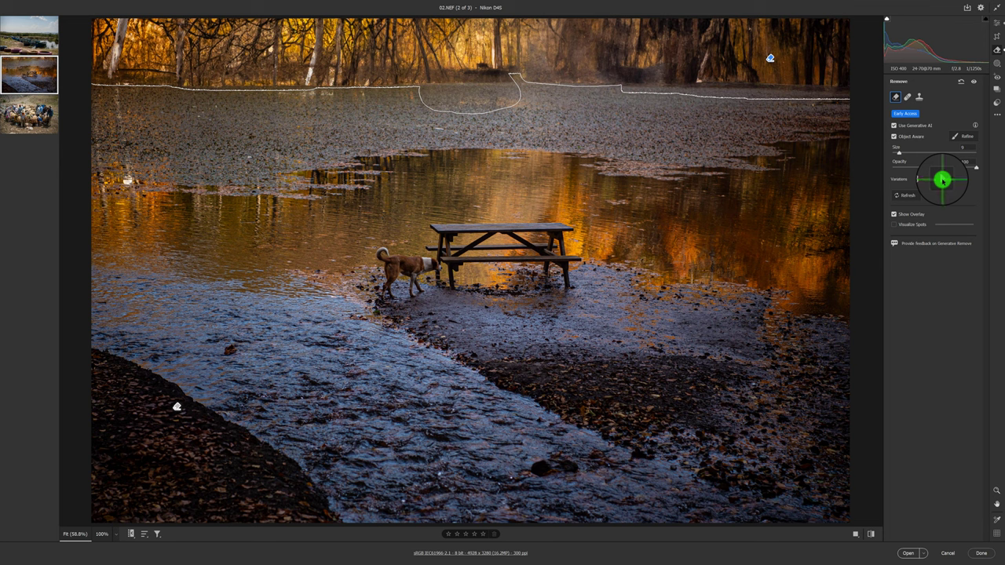
pyautogui.click(941, 179)
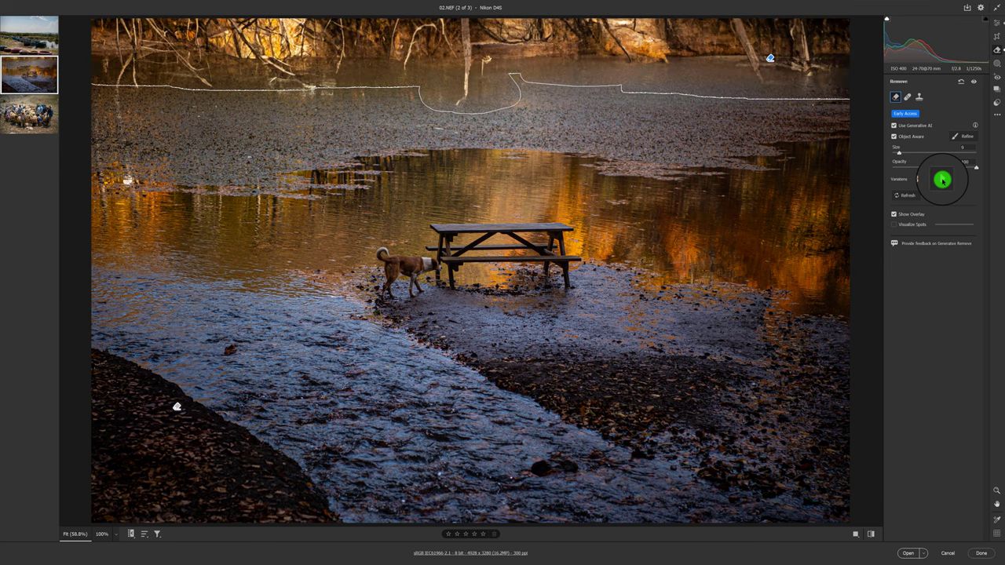
pyautogui.click(917, 180)
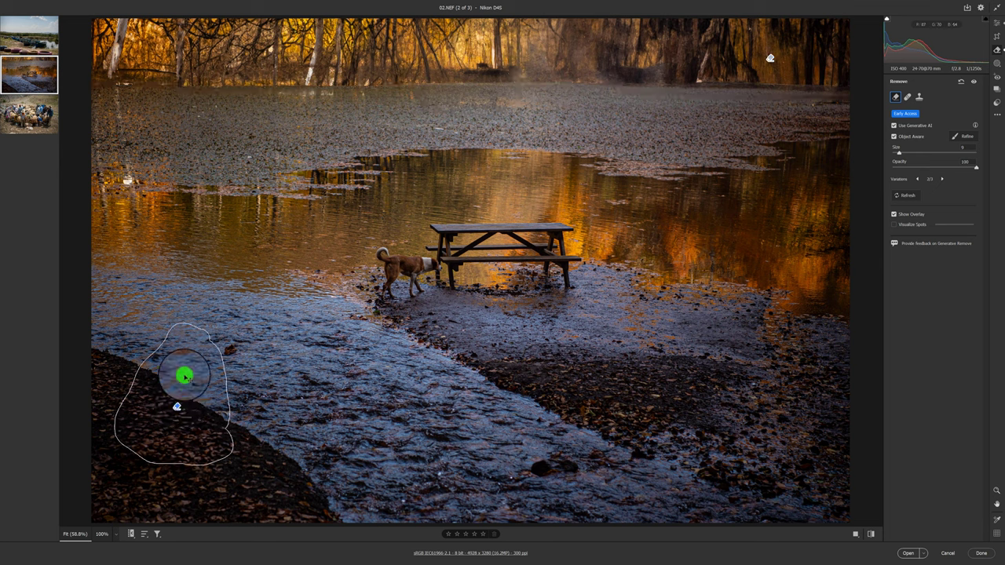
# Step: Choose a different fill for the shore spot and compare before and after the removals
pyautogui.click(941, 180)
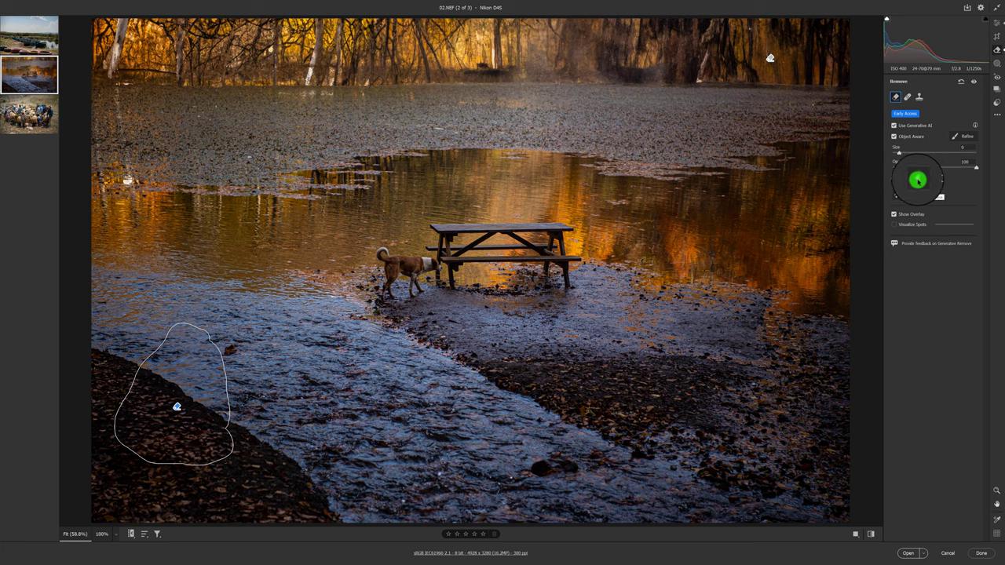
pyautogui.click(917, 180)
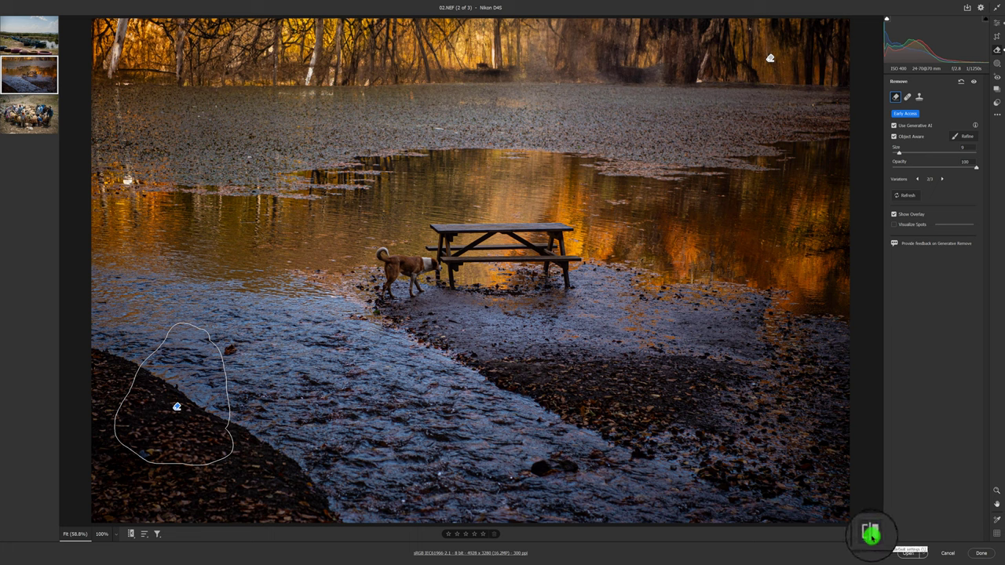
pyautogui.click(870, 534)
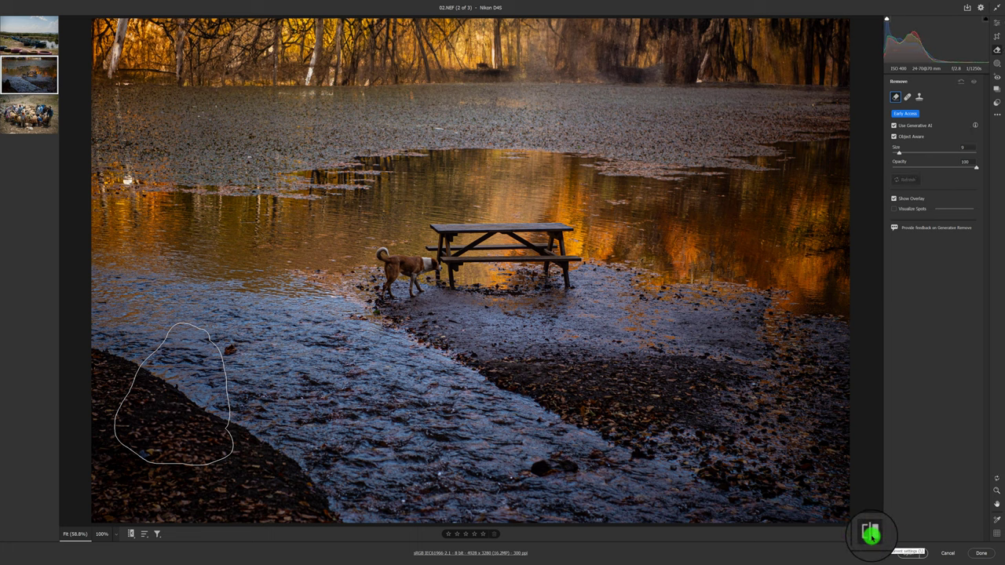
pyautogui.click(870, 534)
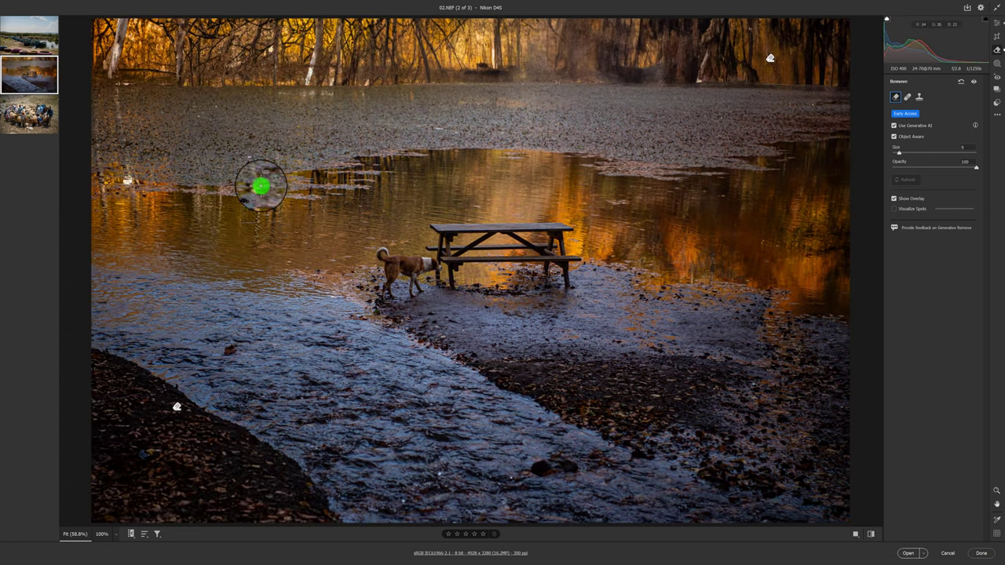
# Step: Open 03.NEF and mask the plastic bags, the left edge and the distant figure
pyautogui.click(25, 118)
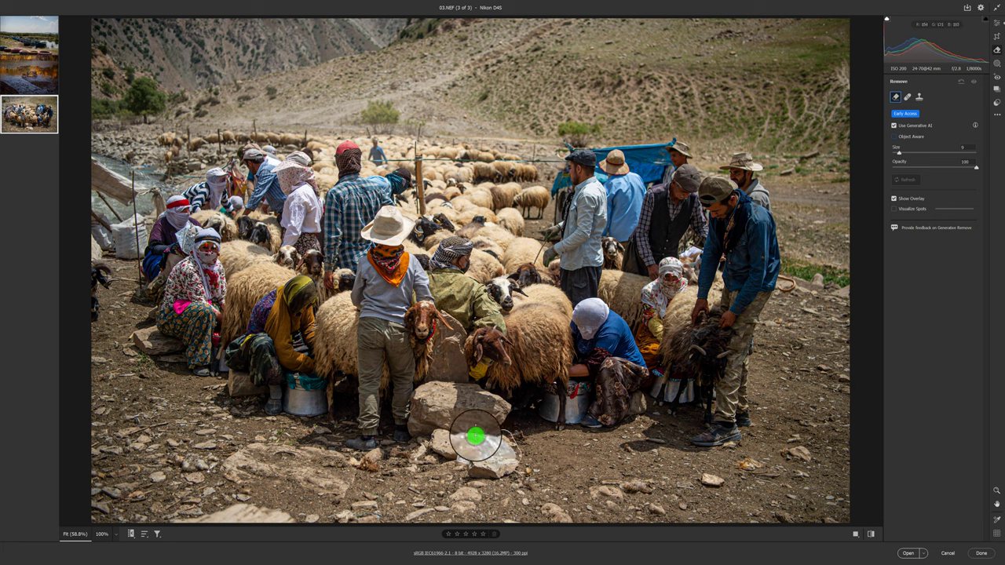
pyautogui.moveTo(475, 436)
pyautogui.mouseDown()
pyautogui.moveTo(455, 455)
pyautogui.moveTo(484, 468)
pyautogui.mouseUp()
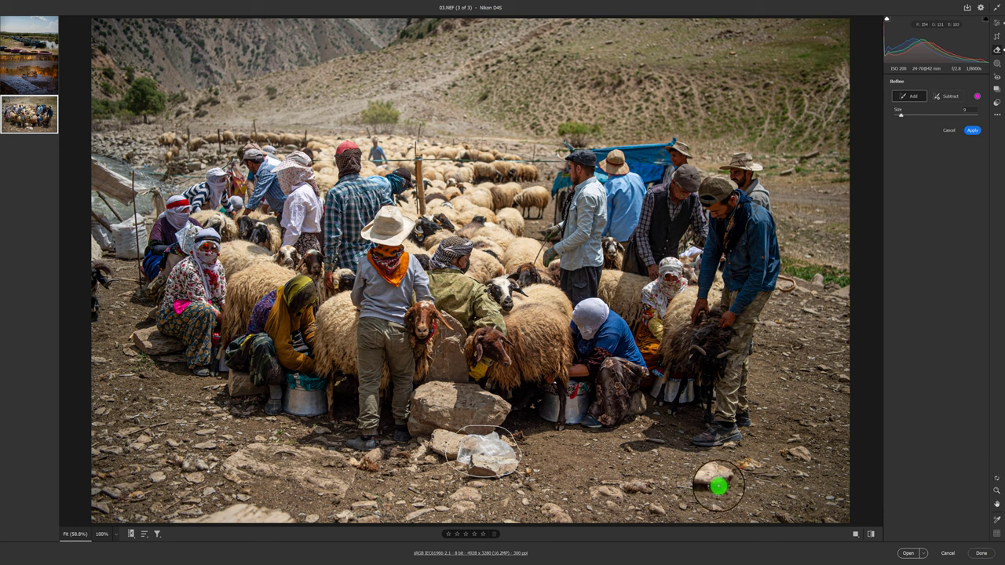
pyautogui.moveTo(718, 486); pyautogui.dragTo(702, 475)
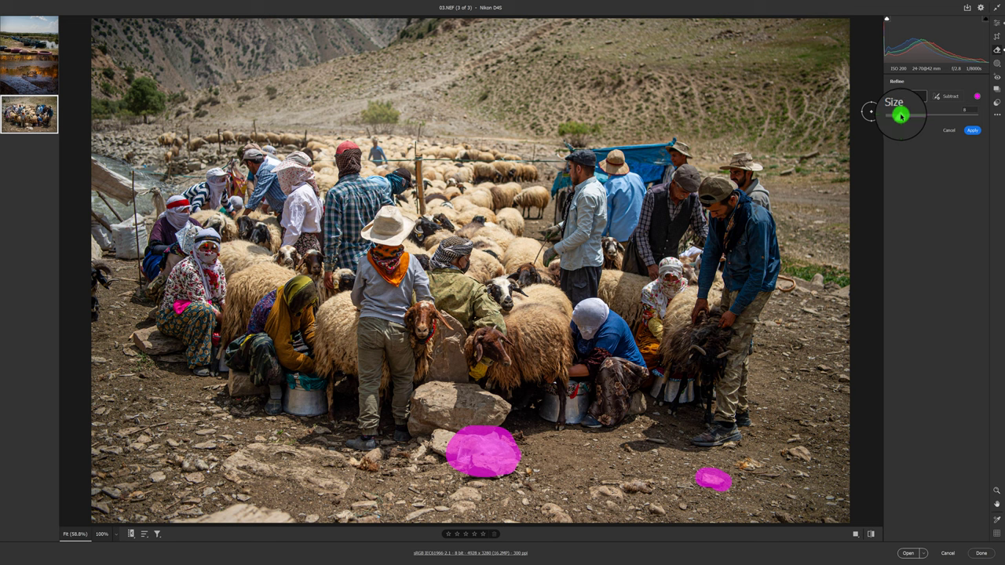
pyautogui.moveTo(898, 116); pyautogui.dragTo(897, 115)
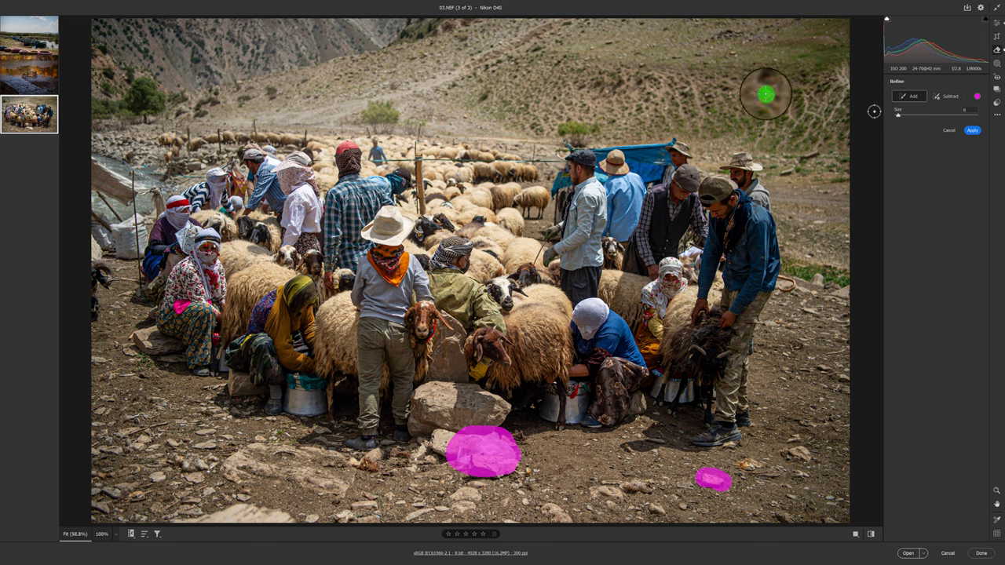
pyautogui.moveTo(94, 153)
pyautogui.mouseDown()
pyautogui.moveTo(95, 249)
pyautogui.moveTo(112, 179)
pyautogui.moveTo(108, 231)
pyautogui.moveTo(145, 184)
pyautogui.moveTo(105, 213)
pyautogui.moveTo(120, 229)
pyautogui.mouseUp()
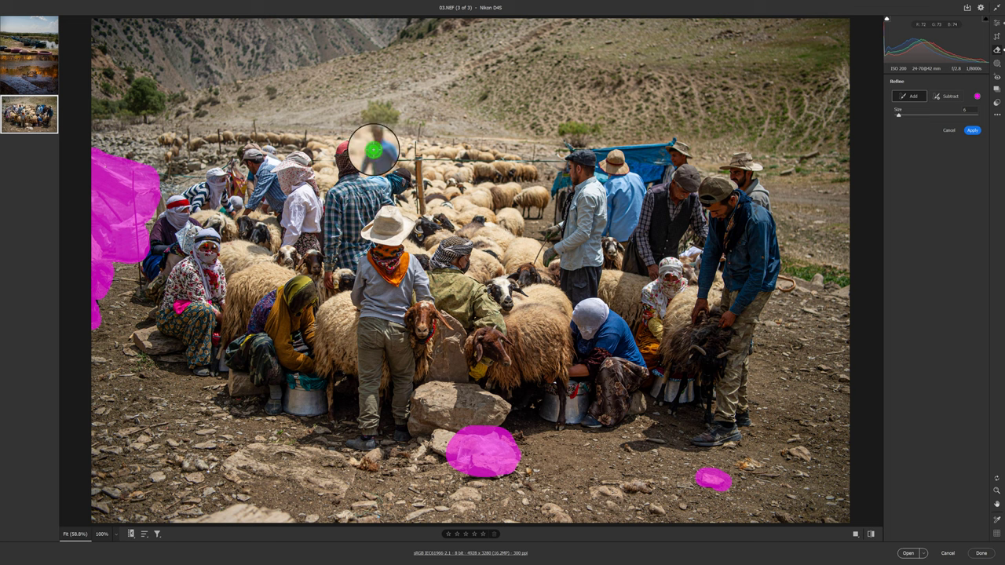
pyautogui.click(375, 145)
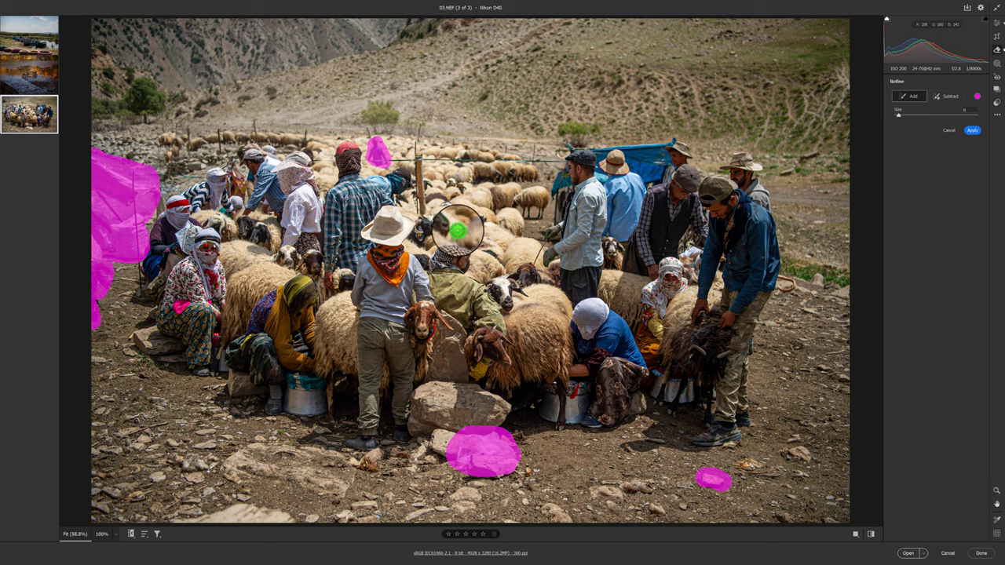
# Step: Zoom in and paint the fence wire and the wooden post into the removal mask
pyautogui.press('alt')
pyautogui.scroll(2, 499, 153)
pyautogui.scroll(2, 498, 153)
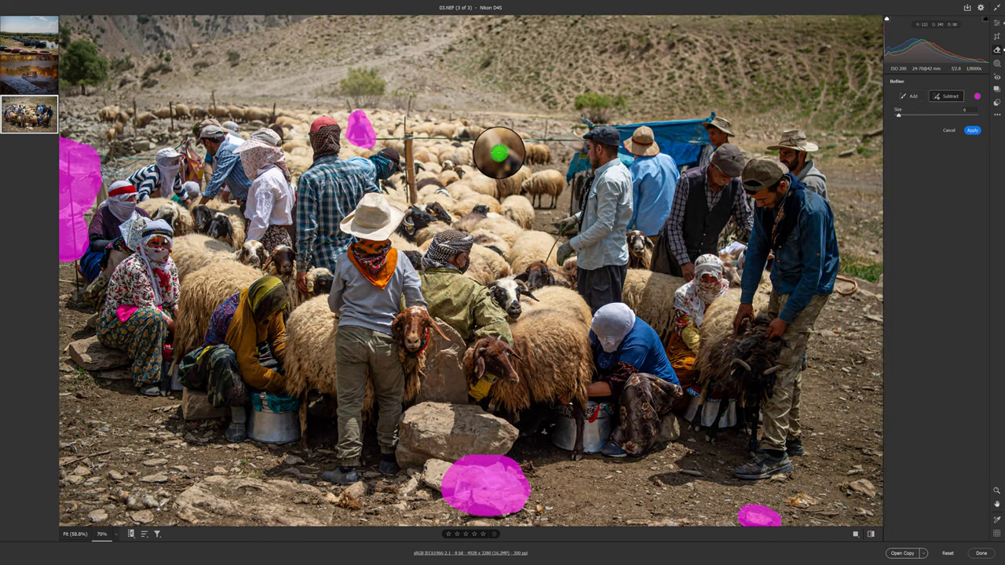
pyautogui.scroll(2, 499, 153)
pyautogui.scroll(2, 499, 151)
pyautogui.scroll(1, 499, 151)
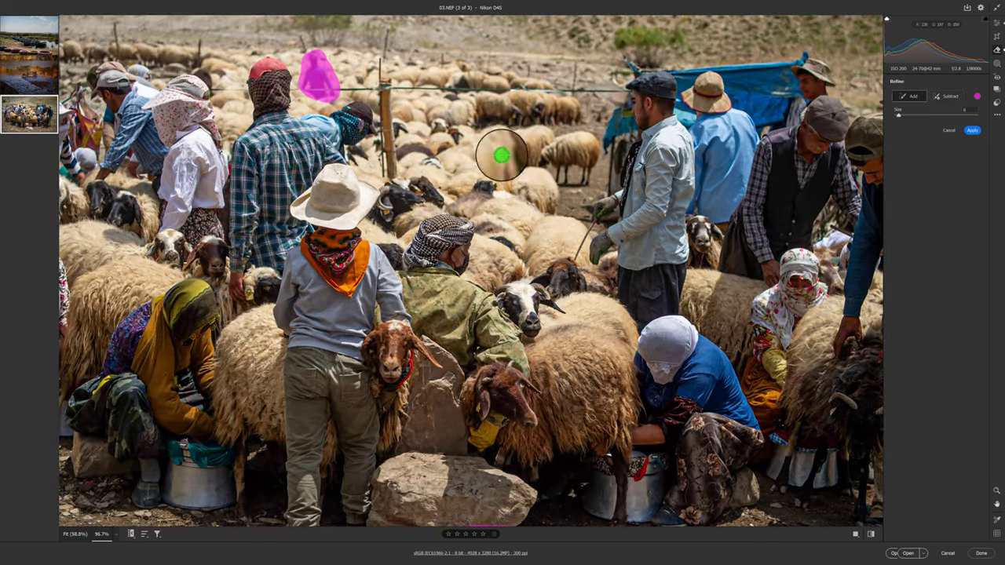
pyautogui.scroll(1, 564, 131)
pyautogui.moveTo(564, 131); pyautogui.dragTo(701, 180)
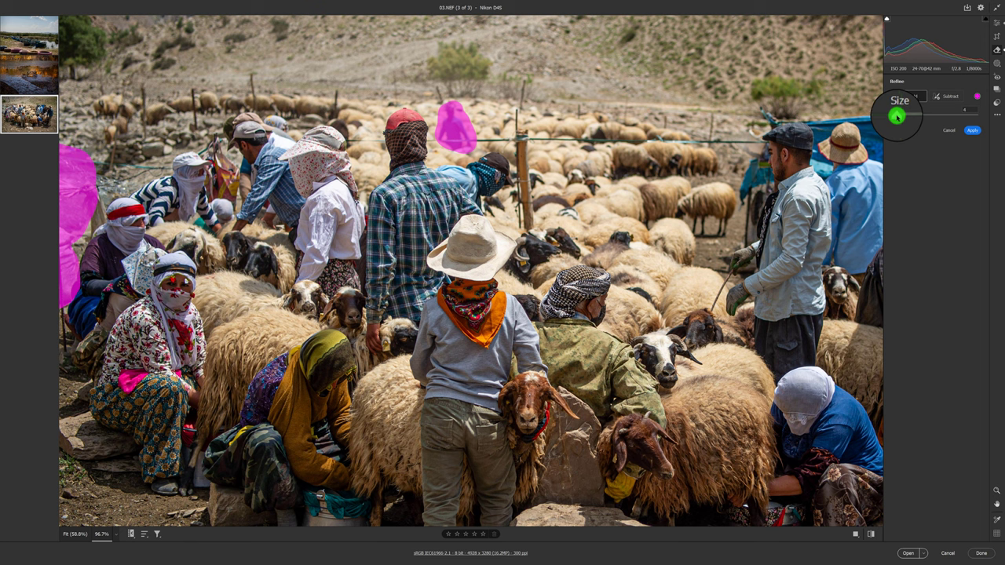
pyautogui.moveTo(896, 116); pyautogui.dragTo(897, 116)
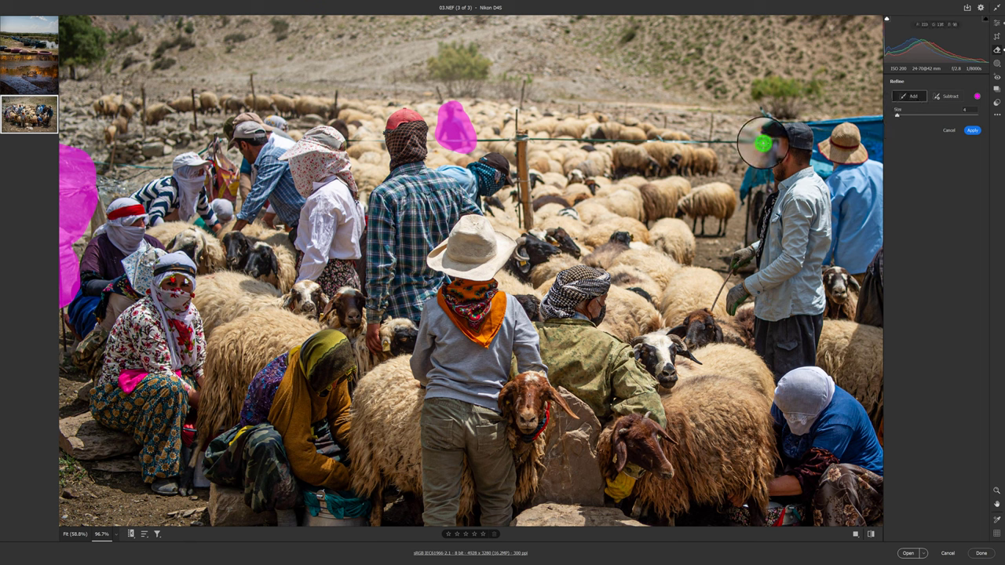
pyautogui.moveTo(763, 142)
pyautogui.mouseDown()
pyautogui.moveTo(520, 141)
pyautogui.moveTo(513, 108)
pyautogui.moveTo(523, 140)
pyautogui.mouseUp()
pyautogui.moveTo(520, 168); pyautogui.dragTo(527, 233)
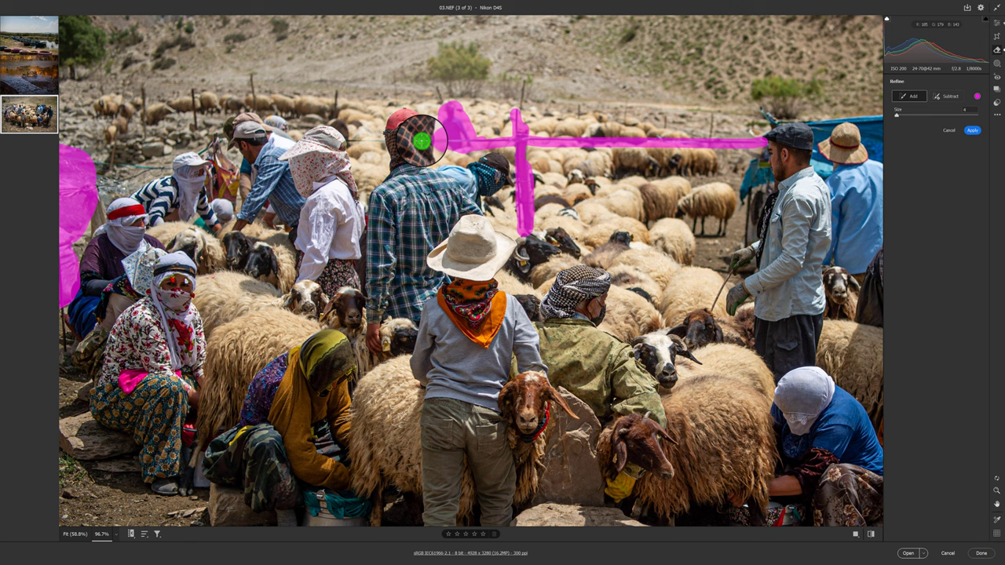
# Step: Extend the wire mask further left, out to the photo's left edge
pyautogui.moveTo(422, 142); pyautogui.dragTo(357, 142)
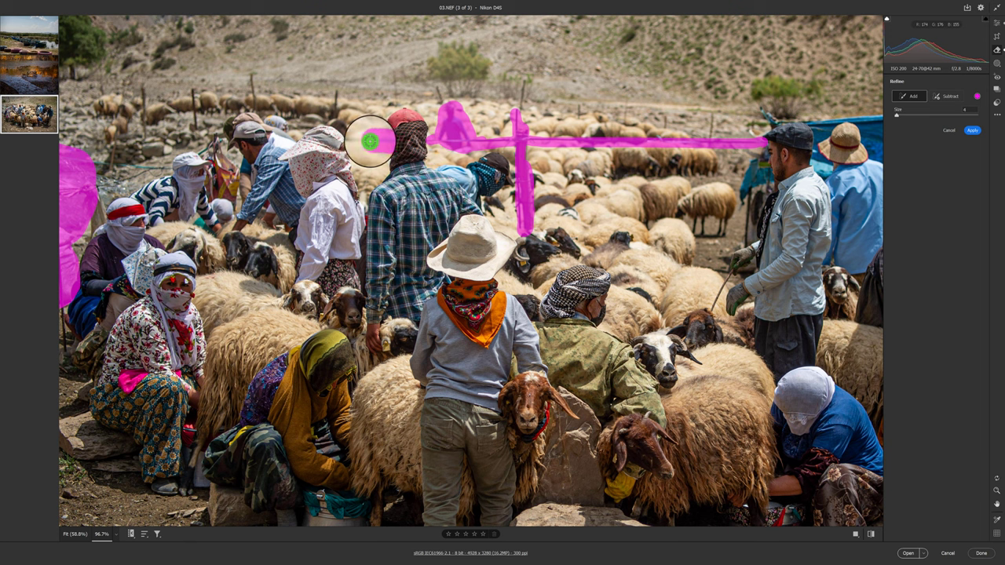
pyautogui.moveTo(357, 142); pyautogui.dragTo(345, 142)
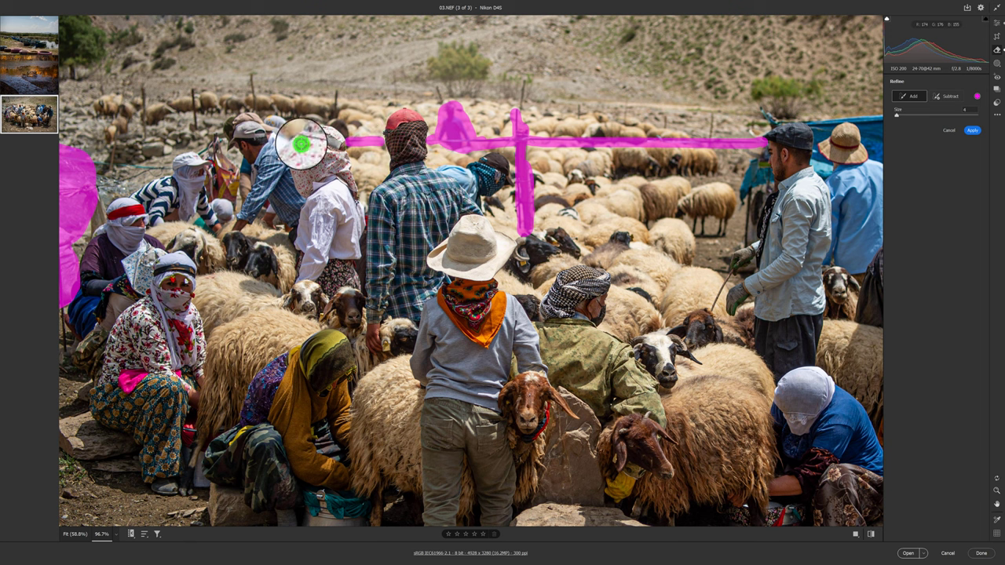
pyautogui.press('alt')
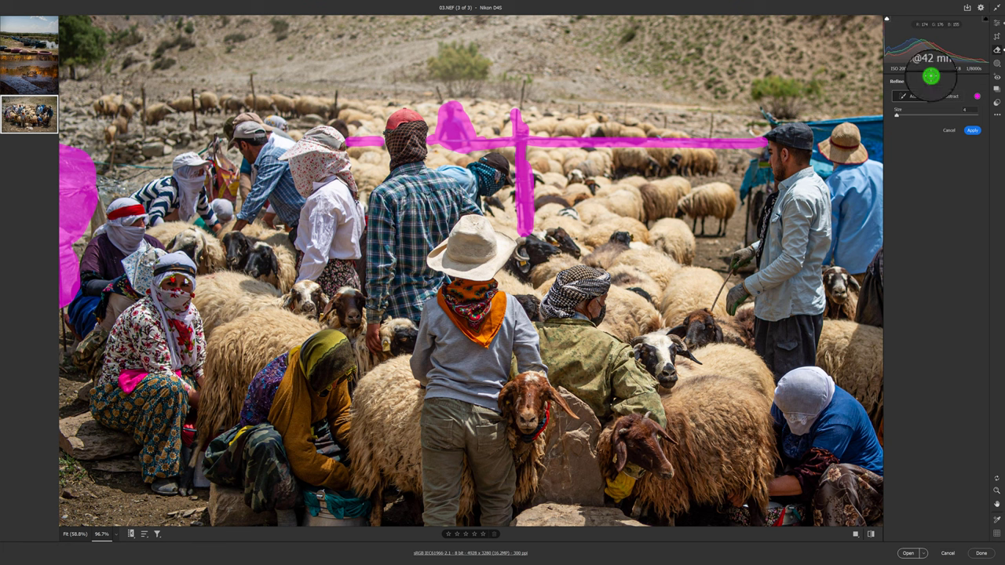
pyautogui.moveTo(900, 113); pyautogui.dragTo(898, 116)
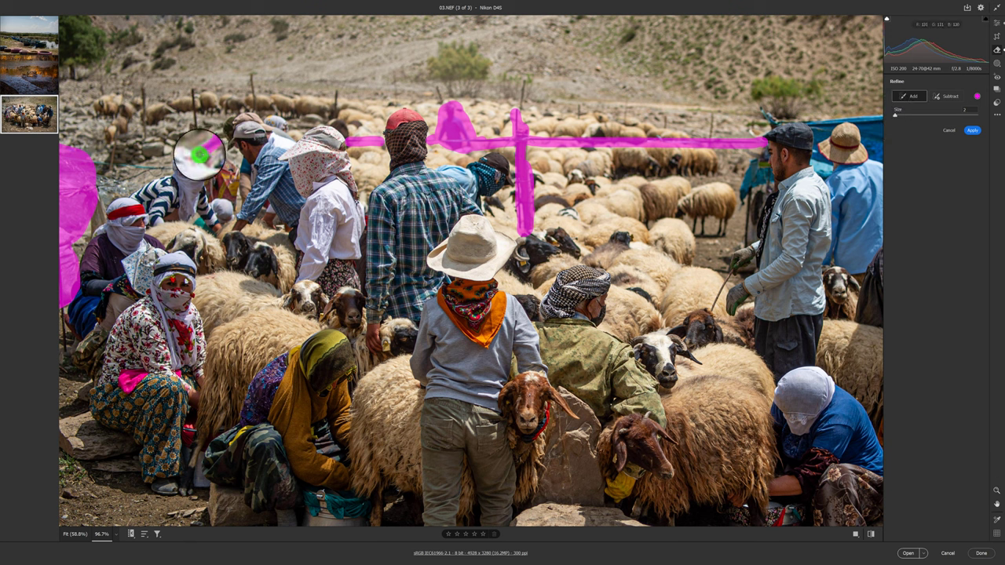
pyautogui.moveTo(200, 154)
pyautogui.mouseDown()
pyautogui.moveTo(155, 169)
pyautogui.moveTo(117, 165)
pyautogui.mouseUp()
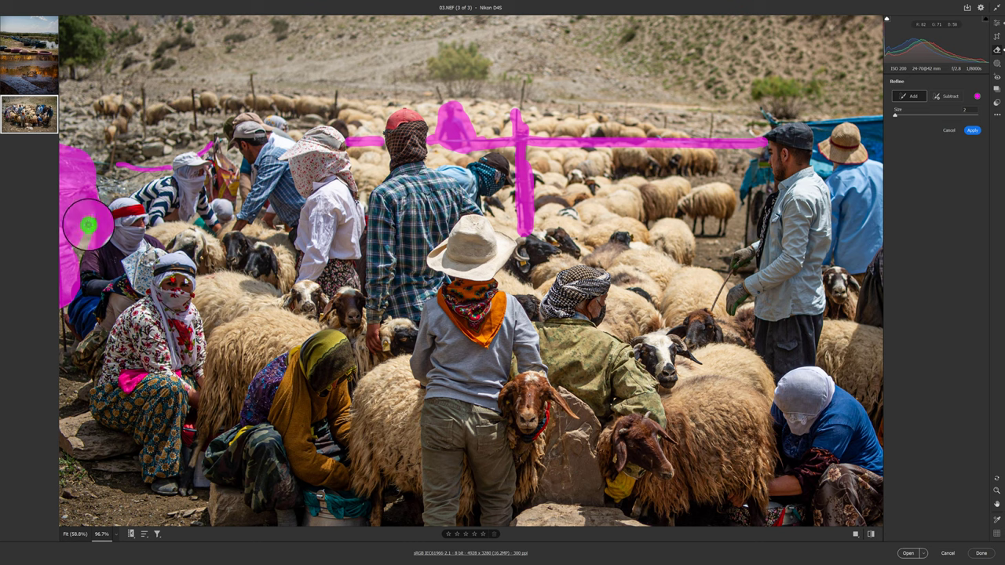
# Step: Fit the whole sheep photo in view and apply Generative Remove to the masked areas
pyautogui.scroll(-1, 225, 274)
pyautogui.scroll(-1, 224, 275)
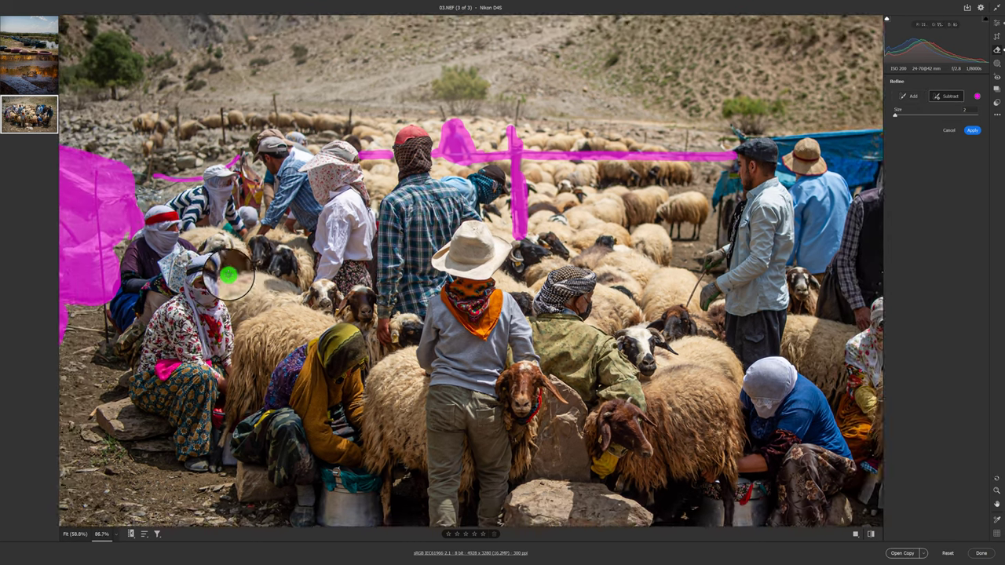
pyautogui.scroll(-2, 228, 273)
pyautogui.scroll(-1, 228, 273)
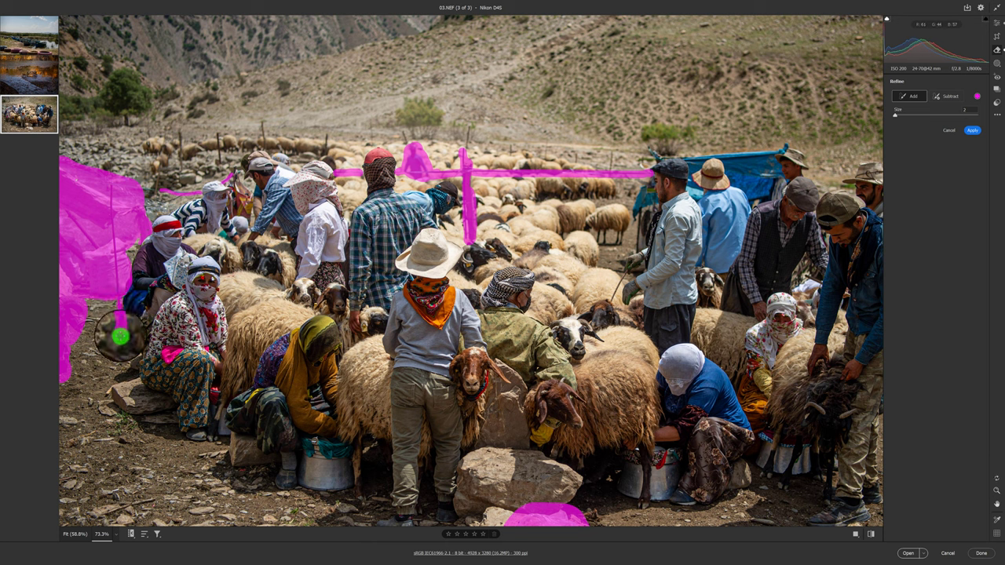
pyautogui.click(117, 534)
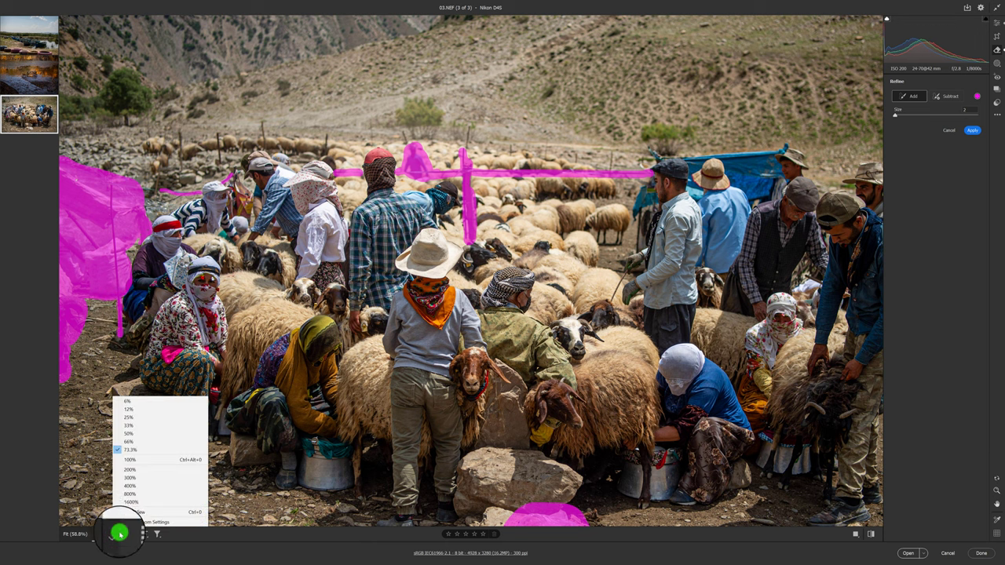
pyautogui.click(146, 512)
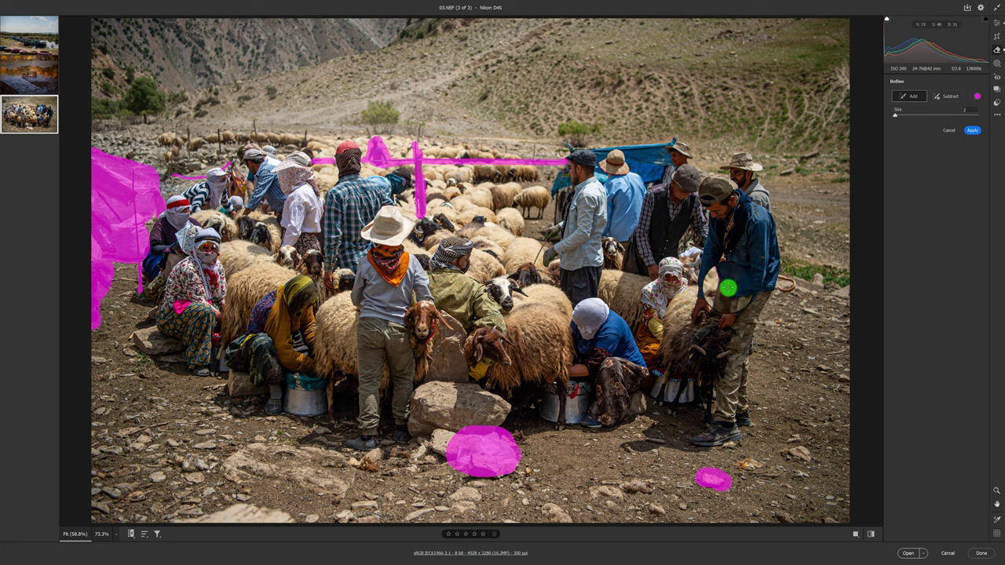
pyautogui.click(972, 130)
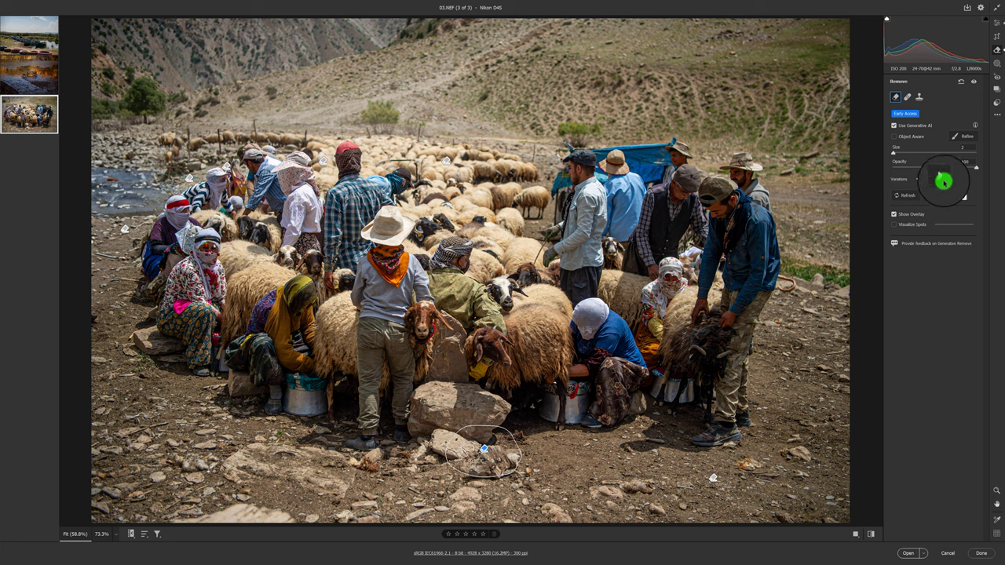
# Step: Pick a new fill for the removed rock, add a left riverbank spot, and choose a water variation
pyautogui.click(944, 181)
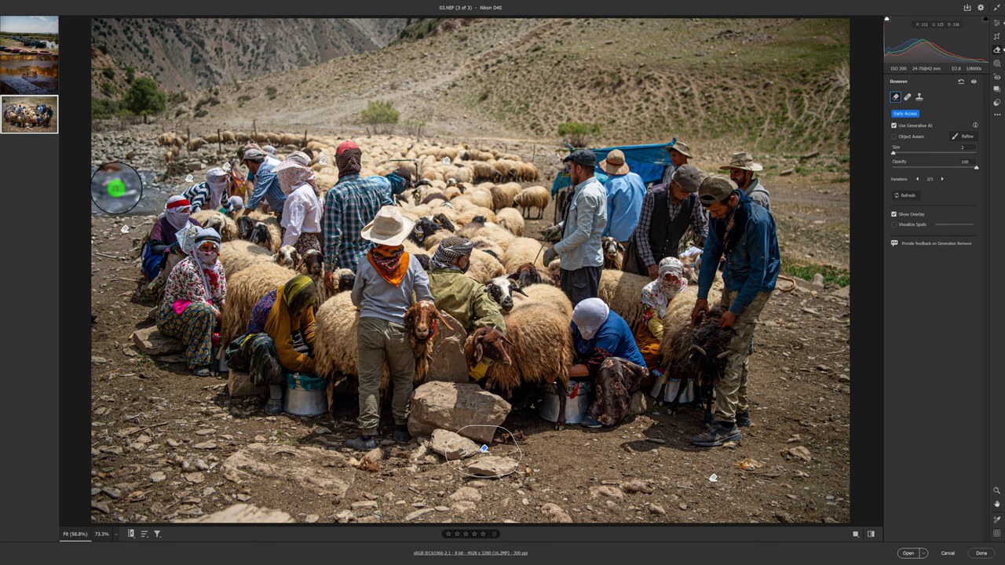
pyautogui.click(126, 229)
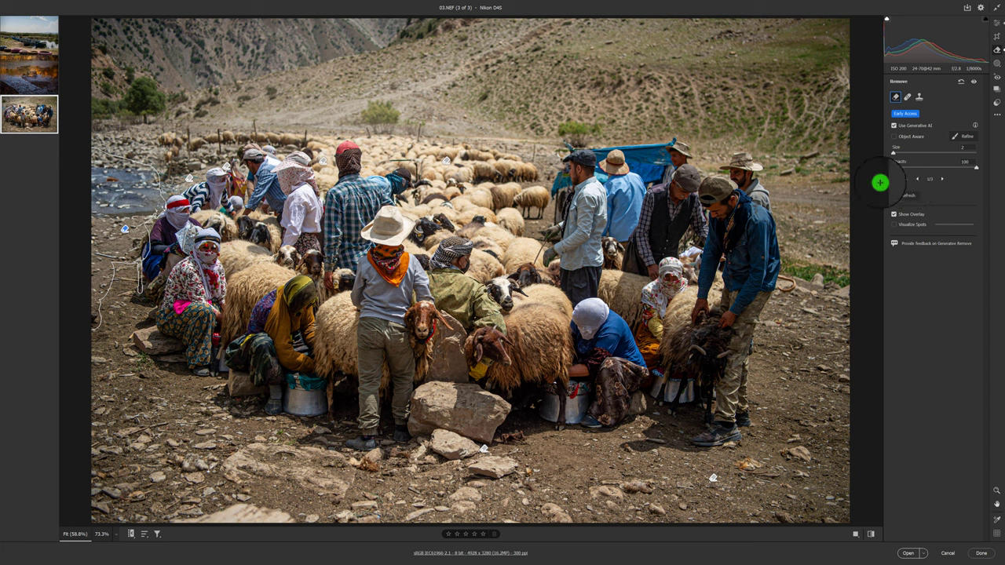
pyautogui.click(944, 181)
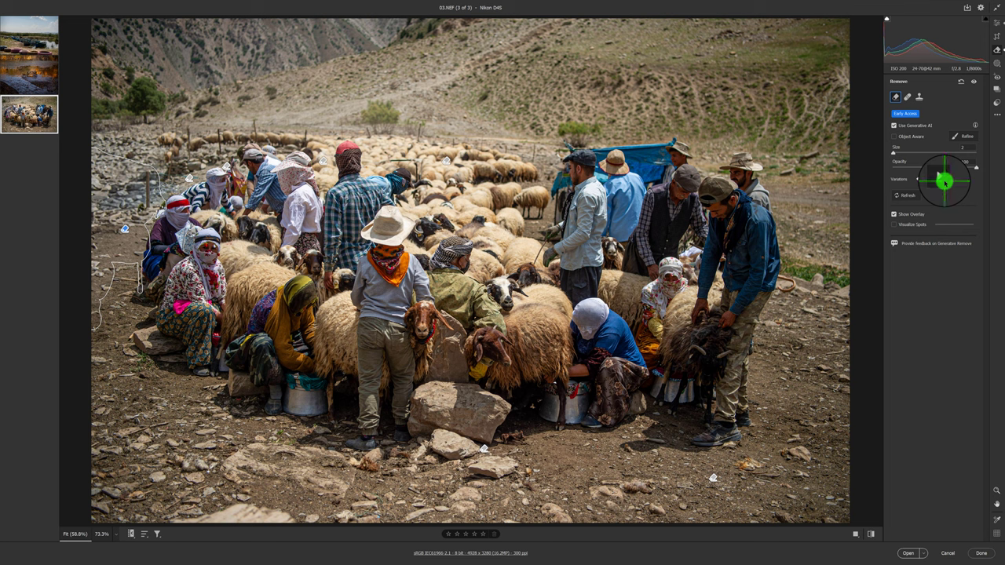
pyautogui.click(944, 181)
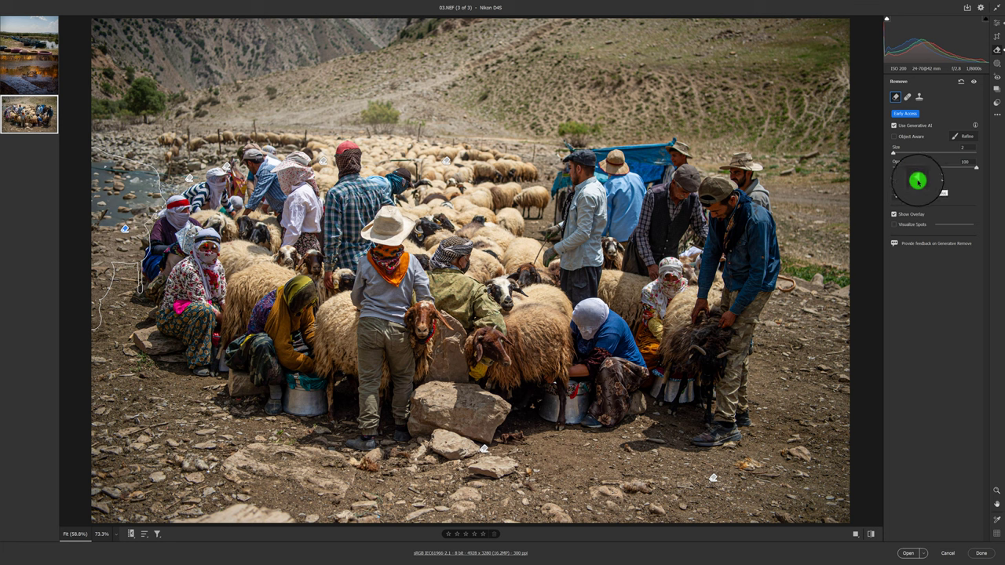
pyautogui.click(918, 180)
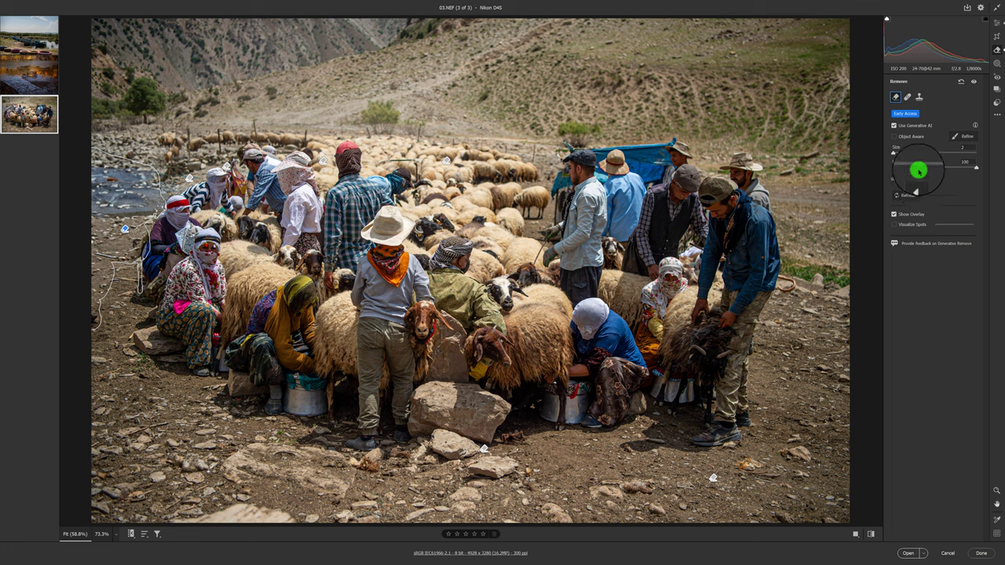
pyautogui.click(496, 339)
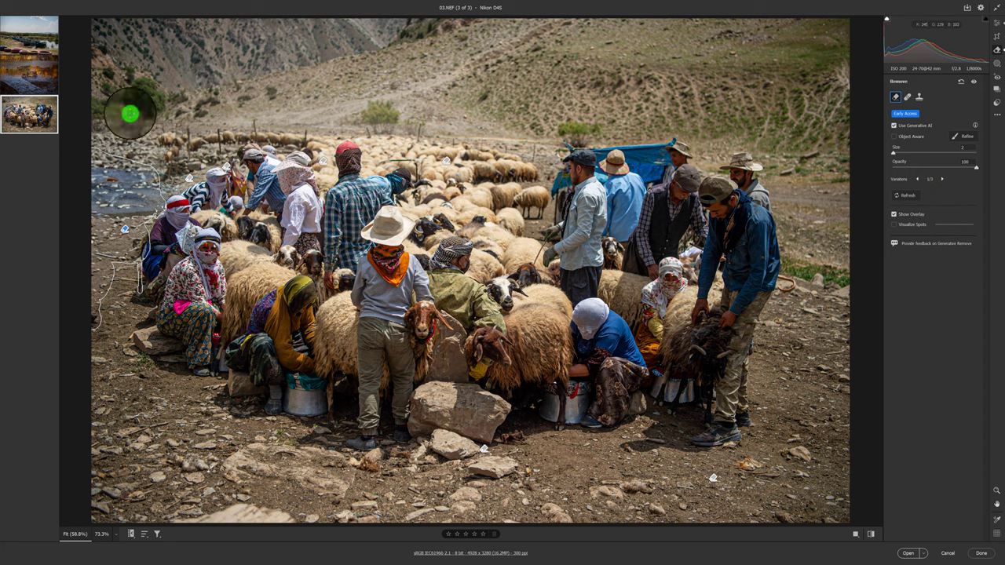
pyautogui.moveTo(29, 45)
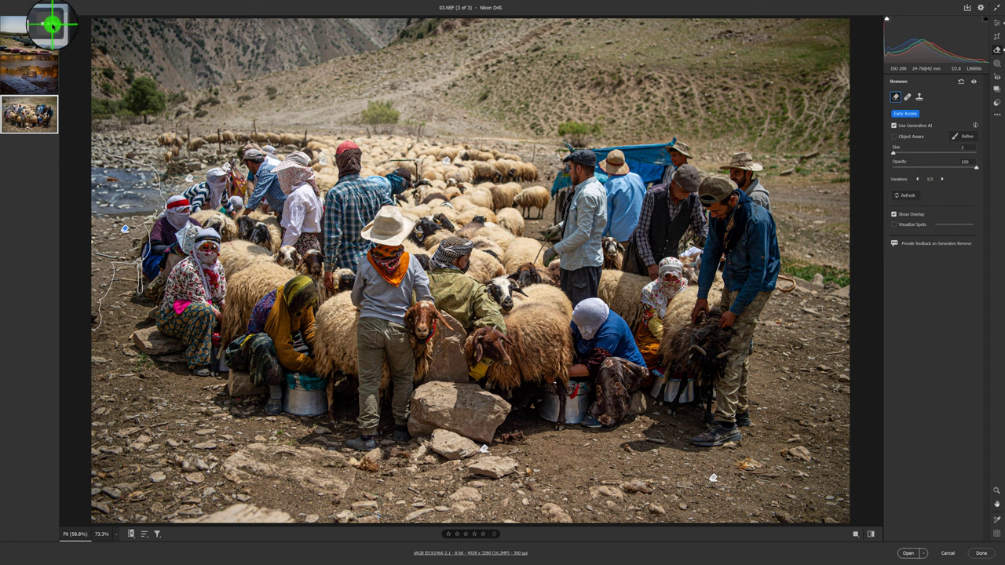
# Step: Select all three filmstrip photos (boats, autumn lake, sheep milking) and open them as Photoshop documents
pyautogui.rightClick(52, 25)
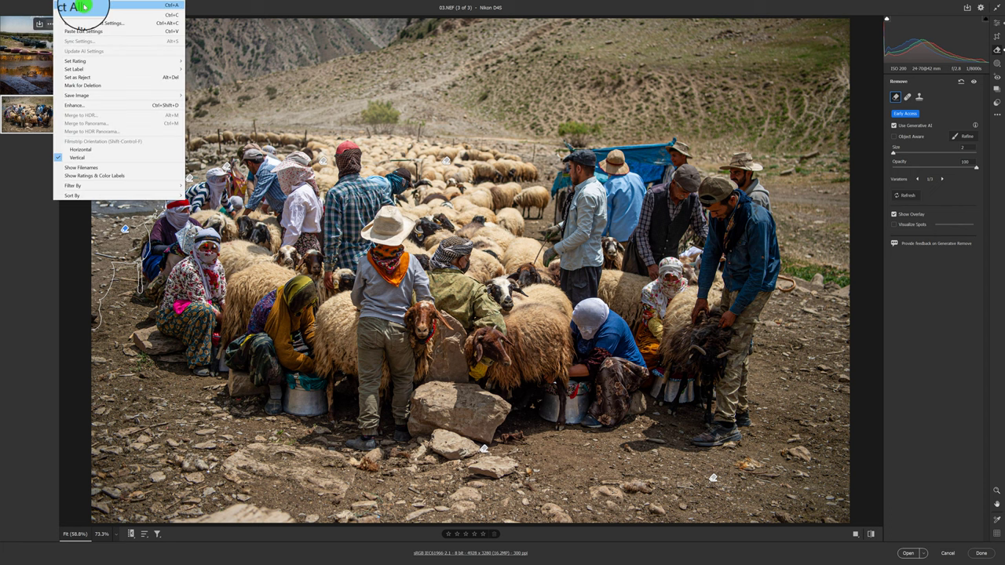
pyautogui.click(88, 7)
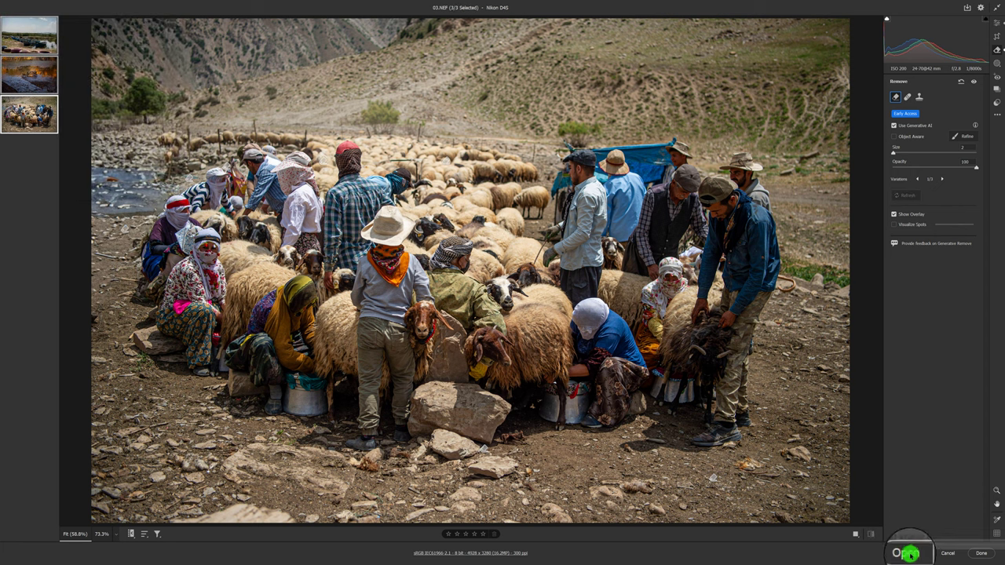
pyautogui.click(908, 553)
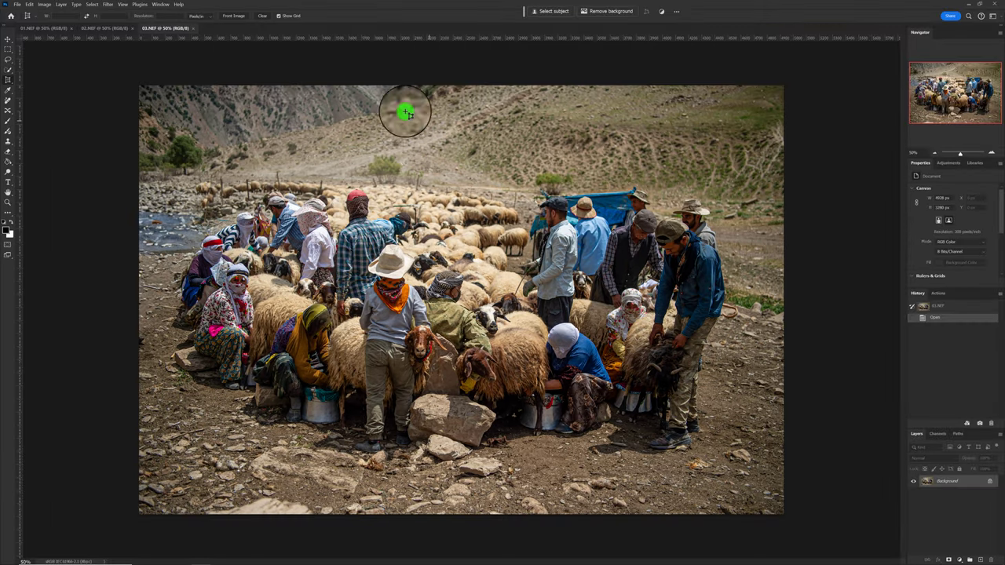
pyautogui.click(112, 28)
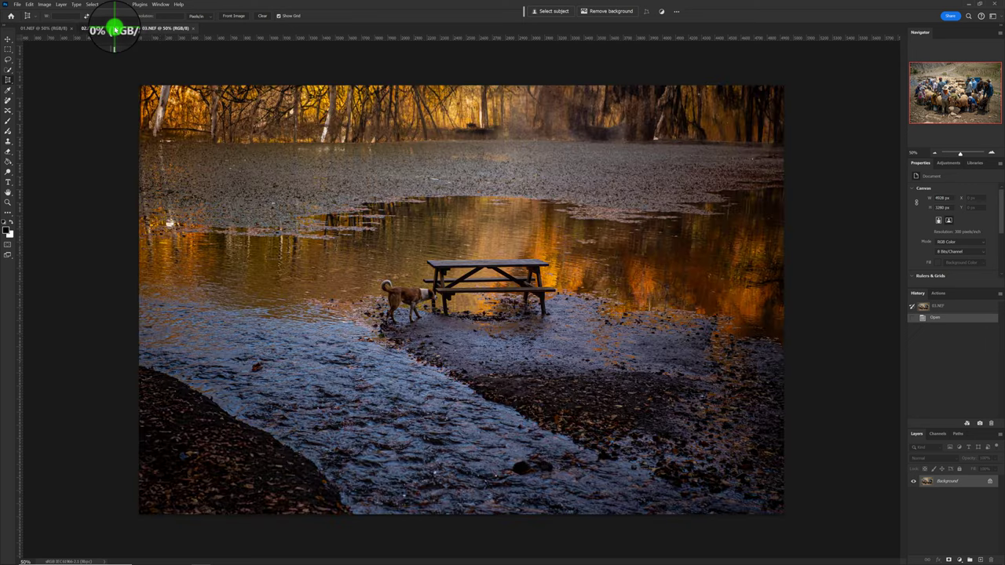
pyautogui.click(46, 28)
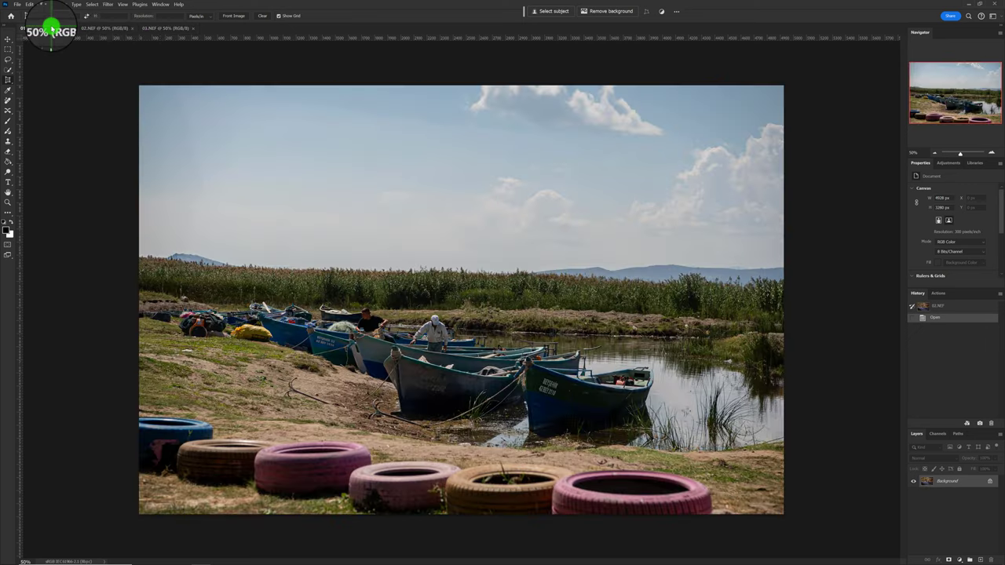
pyautogui.click(153, 29)
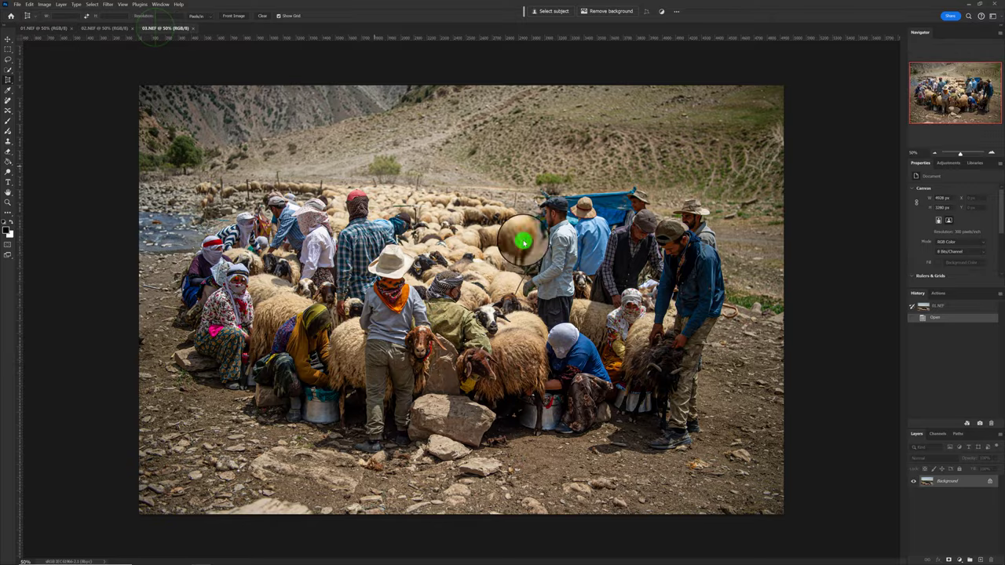